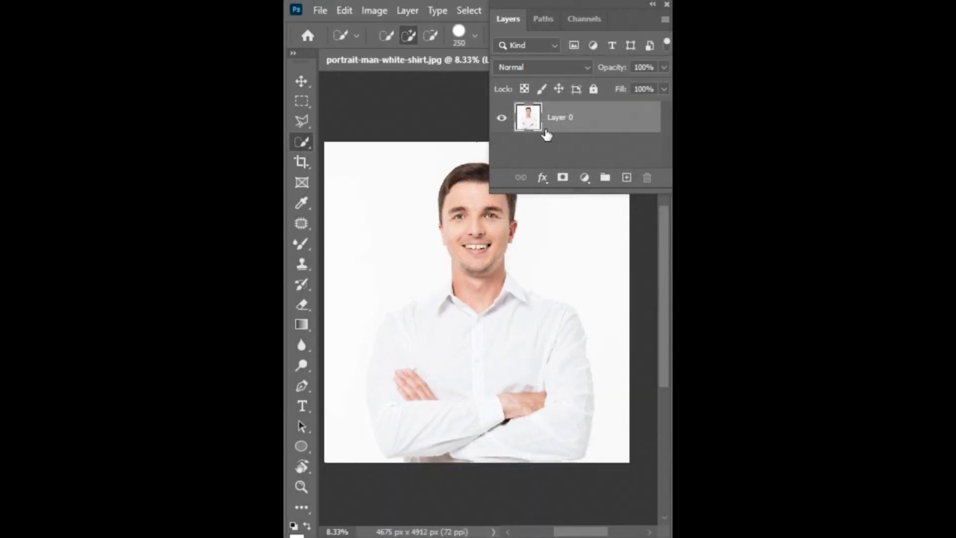
# Step: Duplicate Layer 0 and add a Solid Color fill layer in blue #003cff
pyautogui.moveTo(546, 135); pyautogui.dragTo(628, 181)
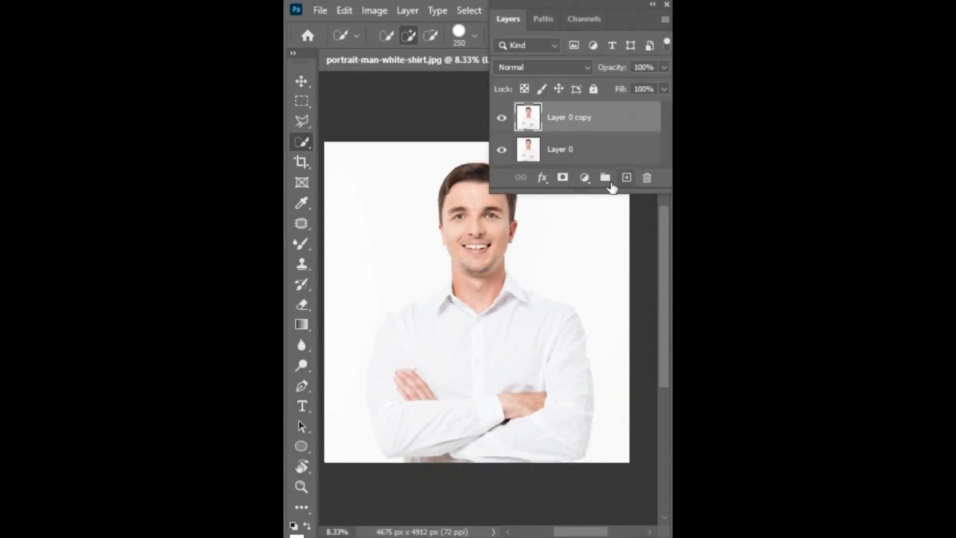
pyautogui.click(584, 177)
pyautogui.click(592, 196)
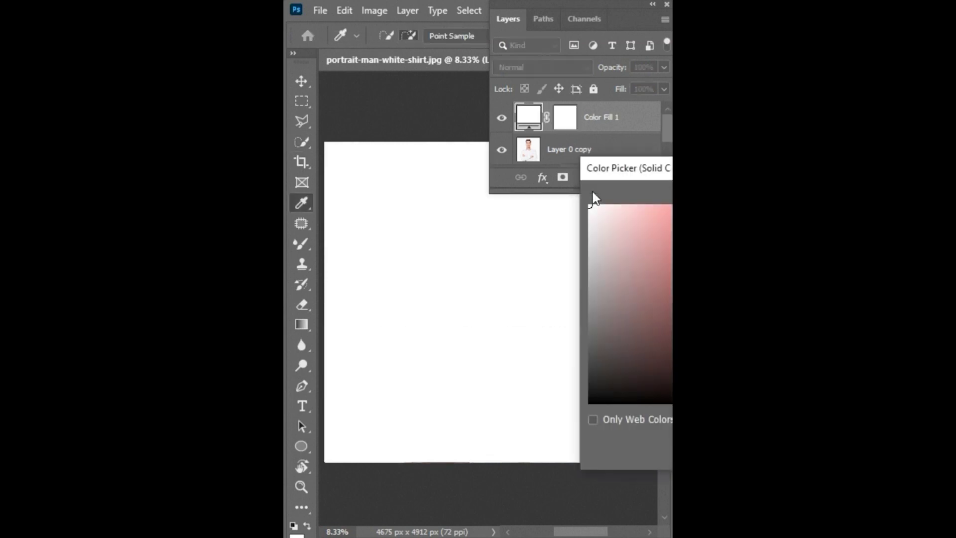
pyautogui.moveTo(624, 171); pyautogui.dragTo(386, 144)
pyautogui.moveTo(571, 272); pyautogui.dragTo(572, 255)
pyautogui.click(547, 181)
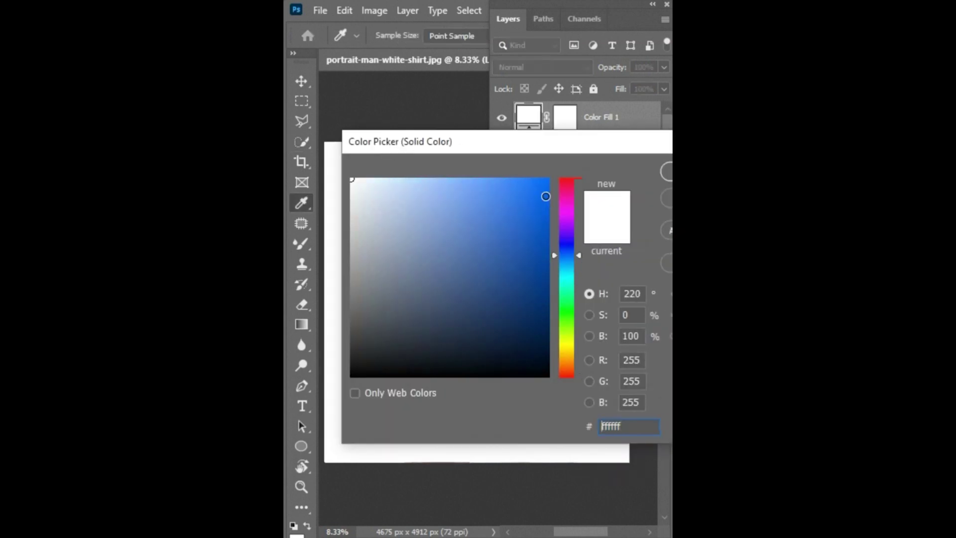
pyautogui.click(571, 250)
pyautogui.moveTo(647, 142); pyautogui.dragTo(595, 145)
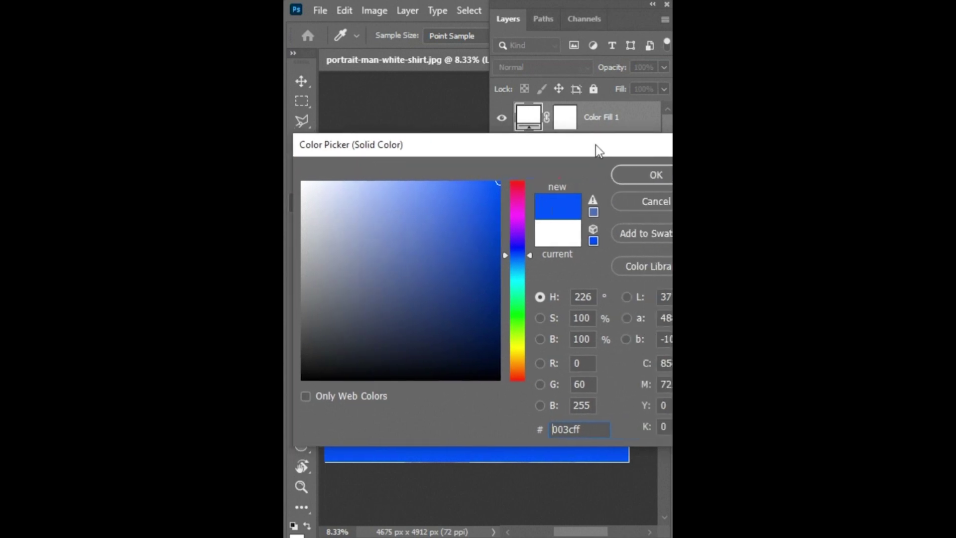
pyautogui.click(623, 174)
# Step: Set the fill to Color Burn and merge it with the Layer 0 copy
pyautogui.click(562, 67)
pyautogui.click(533, 142)
pyautogui.click(600, 151)
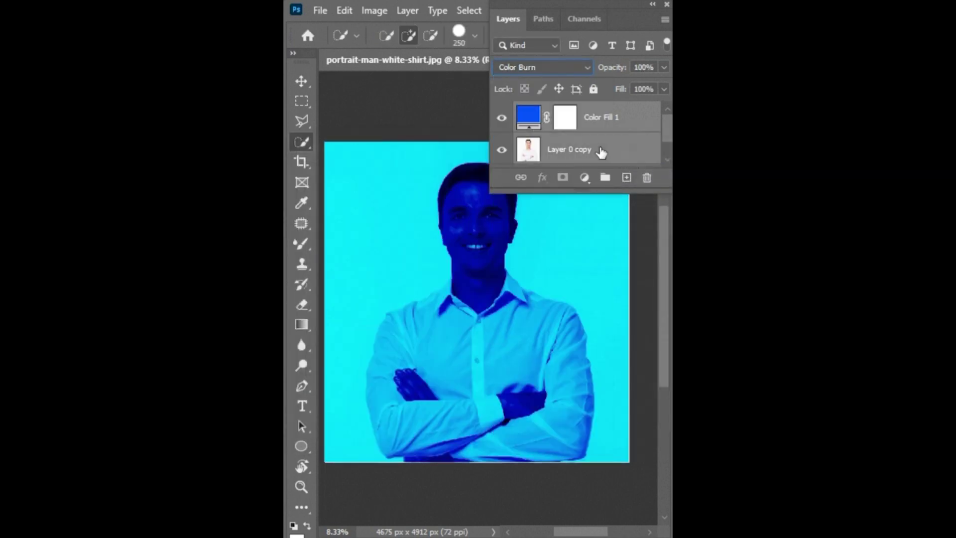
pyautogui.click(407, 11)
pyautogui.click(480, 508)
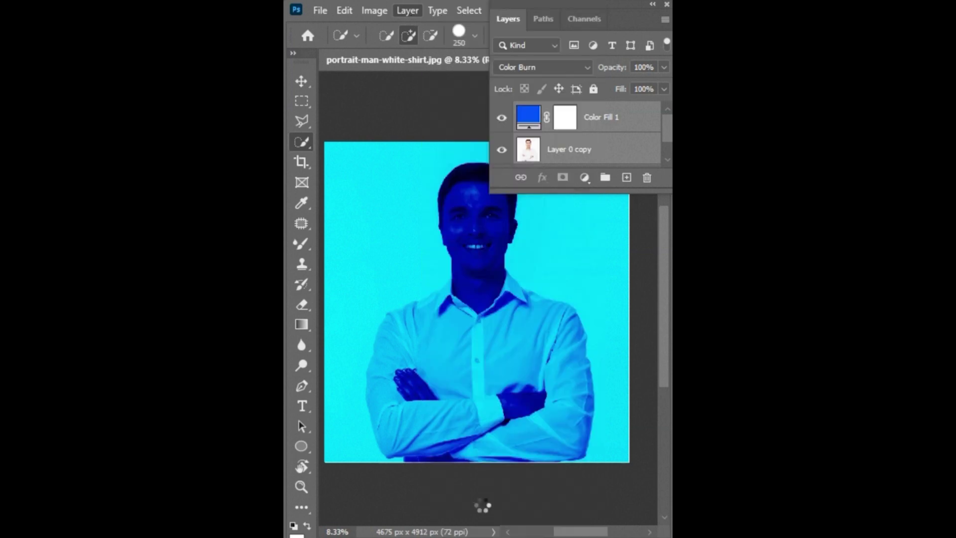
pyautogui.click(464, 8)
# Step: Select the man with Select Subject, hide Color Fill 1, and mask Layer 0 to him
pyautogui.click(490, 192)
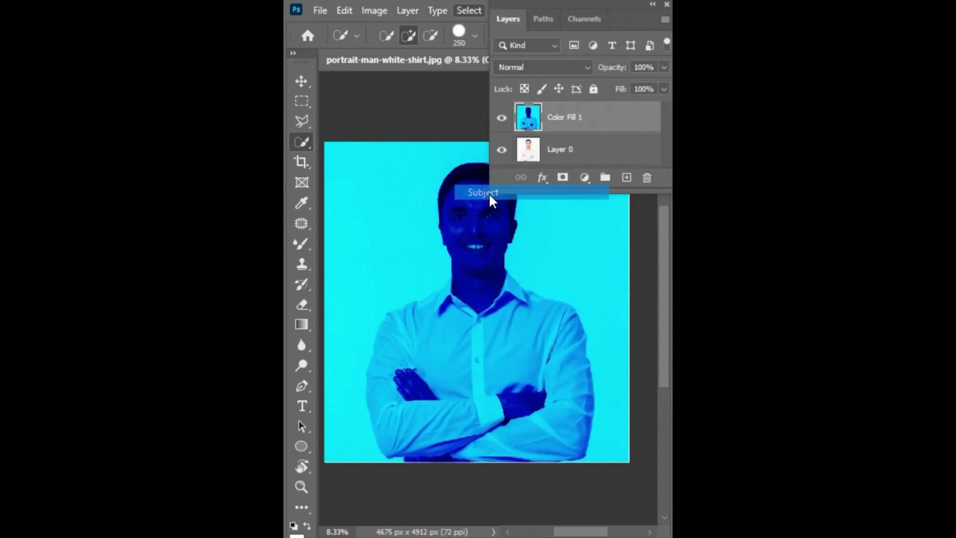
pyautogui.click(583, 145)
pyautogui.click(502, 118)
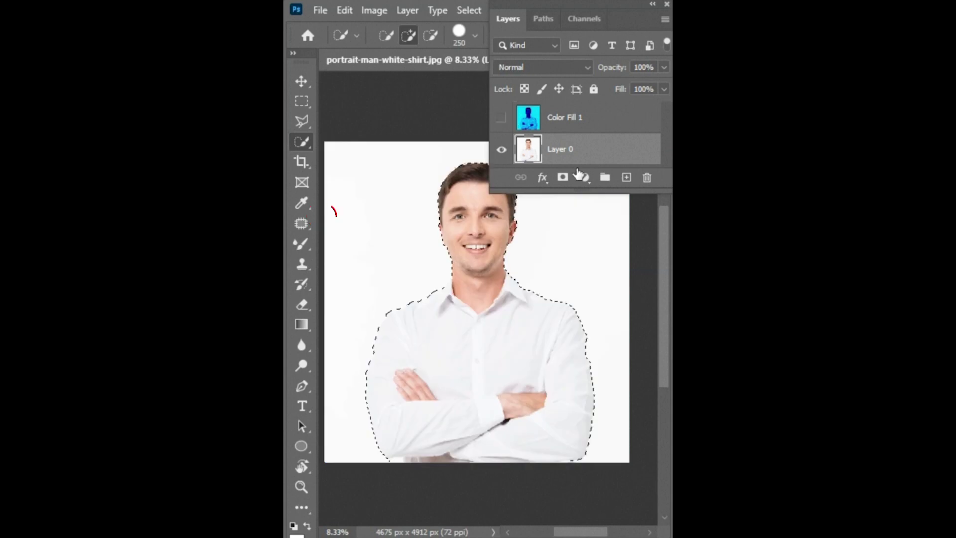
pyautogui.click(563, 178)
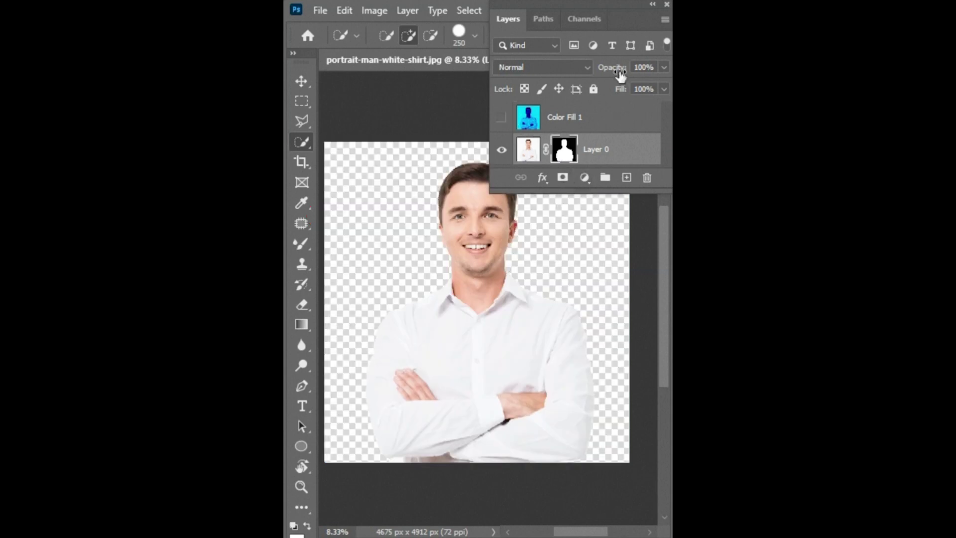
pyautogui.doubleClick(659, 13)
pyautogui.press('v')
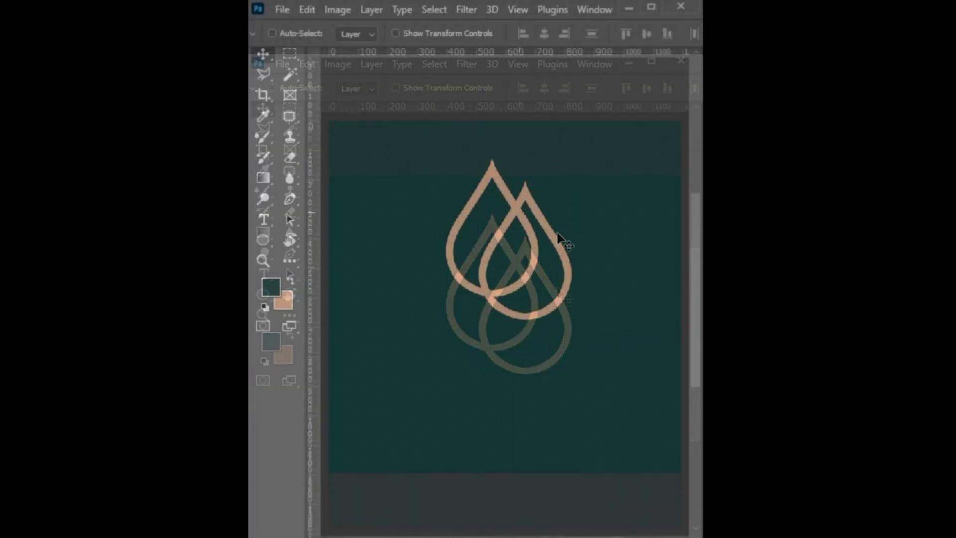
# Step: Rotate the drop and a moved copy, then cross horizontal and vertical guides at its bottom point
pyautogui.moveTo(587, 178); pyautogui.dragTo(619, 246)
pyautogui.press('Return')
pyautogui.moveTo(567, 219); pyautogui.dragTo(604, 218)
pyautogui.hotkey('ctrl', 't')
pyautogui.moveTo(612, 259); pyautogui.dragTo(604, 284)
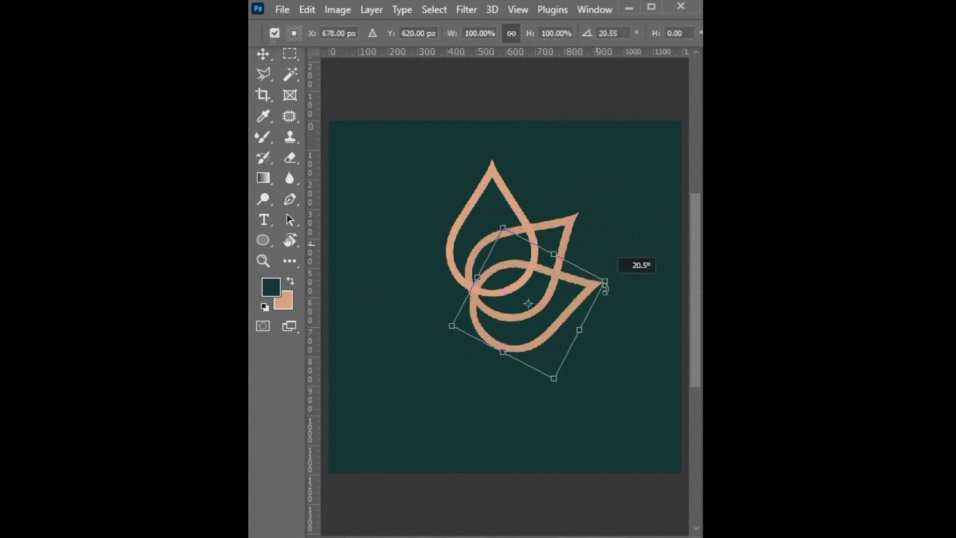
pyautogui.press('Return')
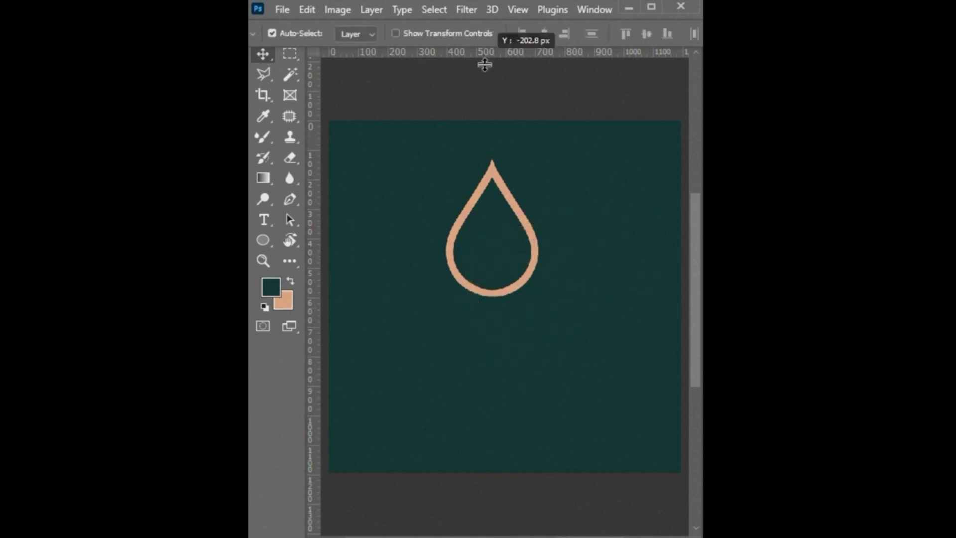
pyautogui.moveTo(485, 64); pyautogui.dragTo(491, 295)
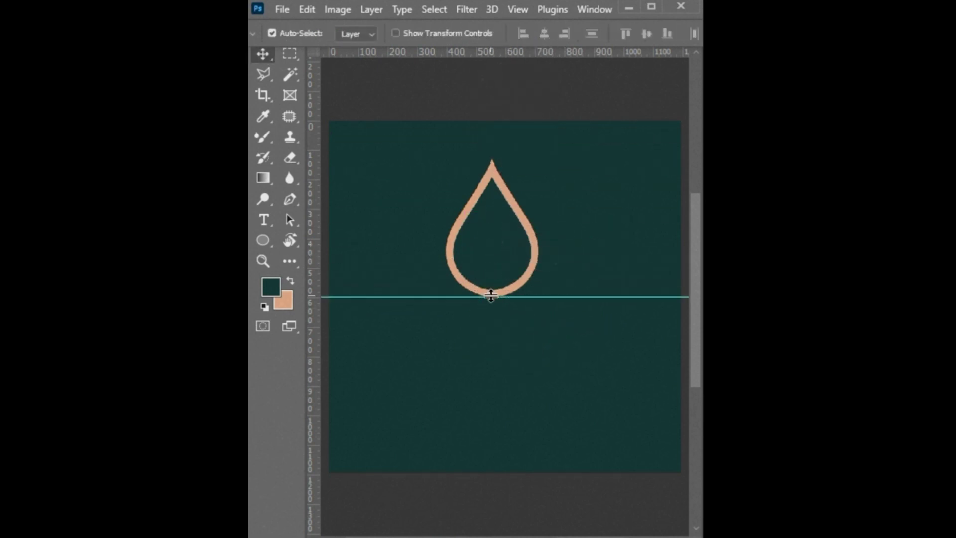
pyautogui.moveTo(314, 227); pyautogui.dragTo(492, 229)
# Step: Rotate the drop 360/8 = 45° around its bottom point and repeat it into rotated copies
pyautogui.hotkey('ctrl', 't')
pyautogui.moveTo(492, 227); pyautogui.dragTo(492, 297)
pyautogui.click(611, 33)
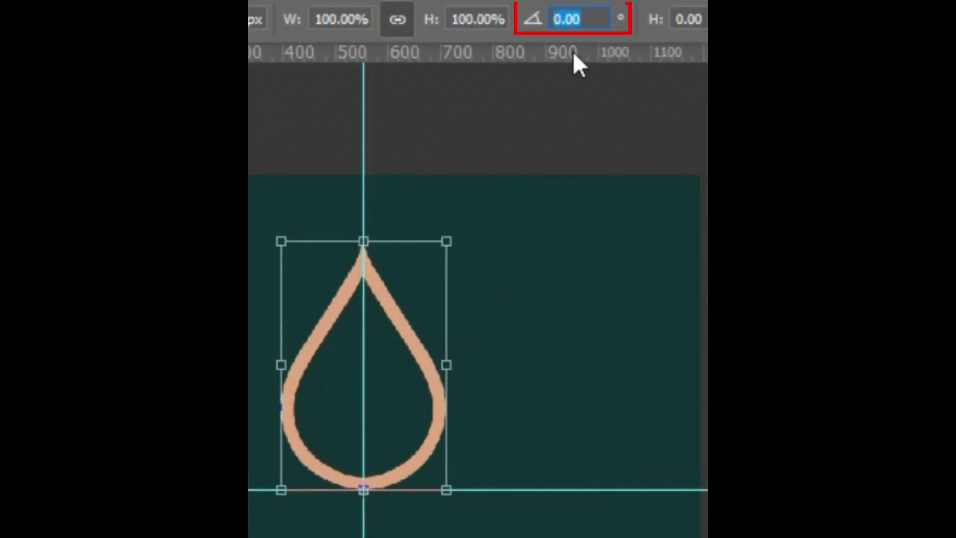
pyautogui.write('36')
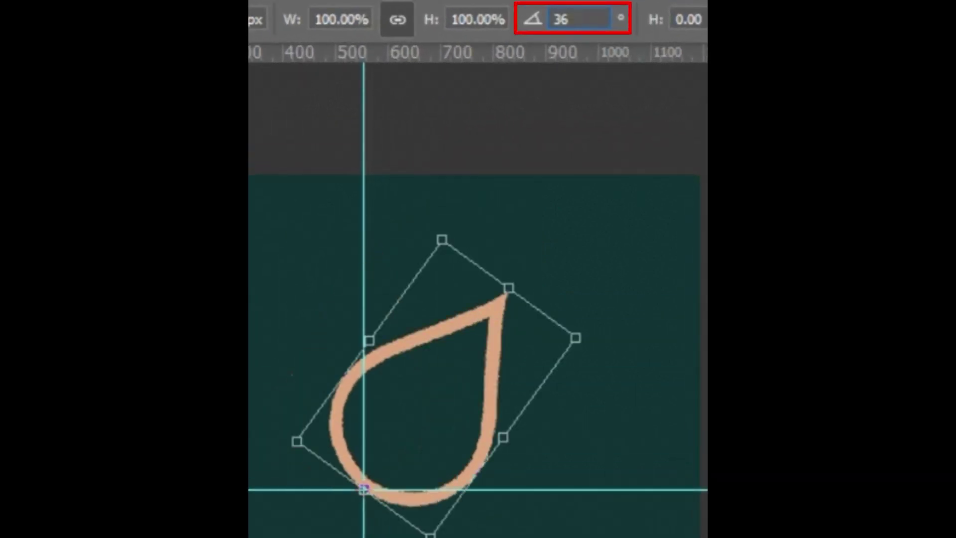
pyautogui.write('0/8')
pyautogui.press('Return')
pyautogui.hotkey('ctrl', 'alt', 'shift', 't')
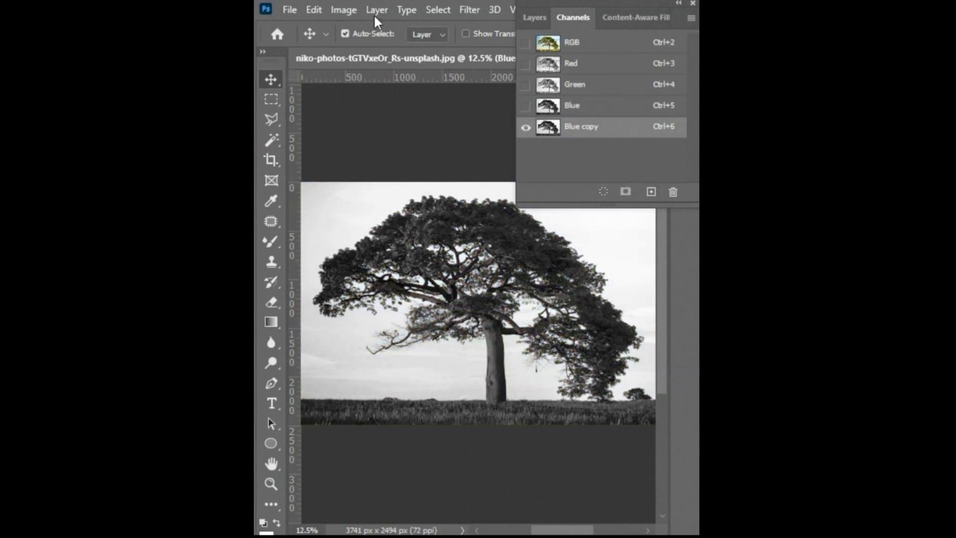
# Step: Apply Levels with inputs 102 and 152 to the Blue copy channel and load it as a selection
pyautogui.click(342, 10)
pyautogui.moveTo(360, 50)
pyautogui.click(542, 65)
pyautogui.moveTo(345, 185); pyautogui.dragTo(423, 187)
pyautogui.moveTo(531, 186); pyautogui.dragTo(463, 186)
pyautogui.click(598, 50)
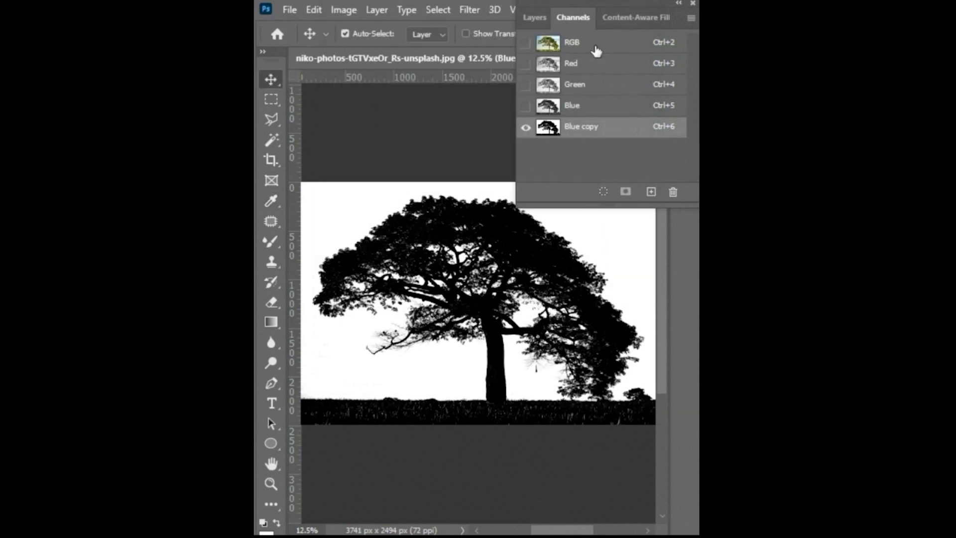
pyautogui.click(600, 192)
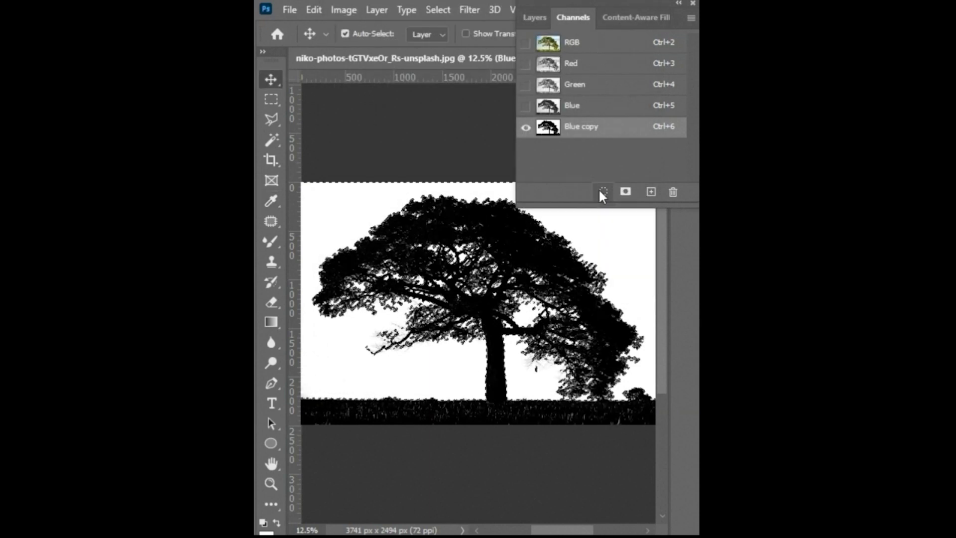
# Step: Delete the Blue copy channel, invert the selection, and mask the sky out of the tree photo
pyautogui.moveTo(592, 129); pyautogui.dragTo(678, 193)
pyautogui.click(540, 22)
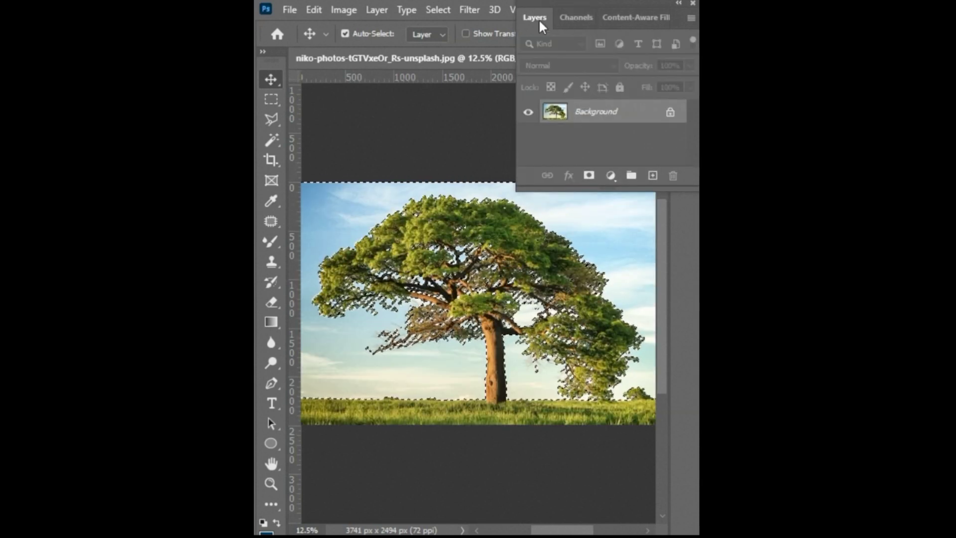
pyautogui.click(445, 10)
pyautogui.click(452, 70)
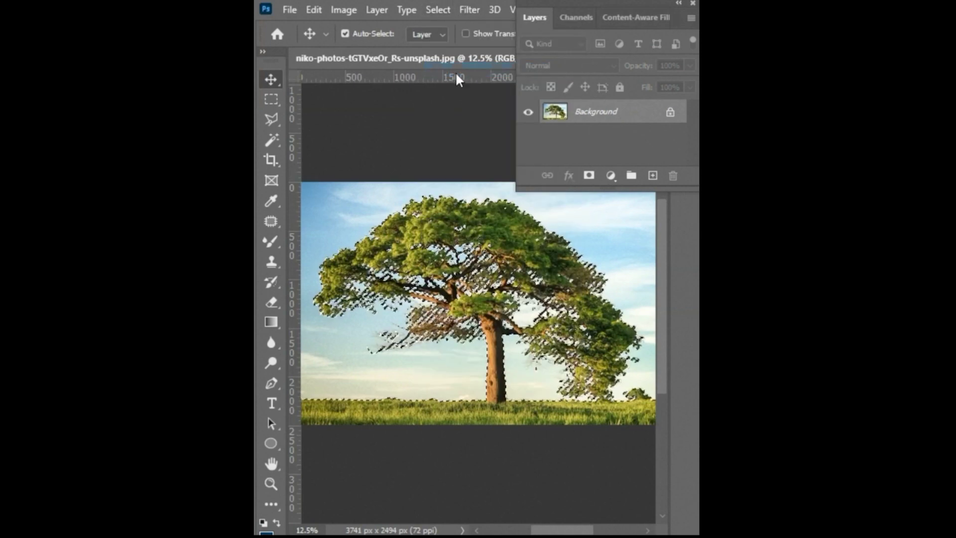
pyautogui.click(588, 177)
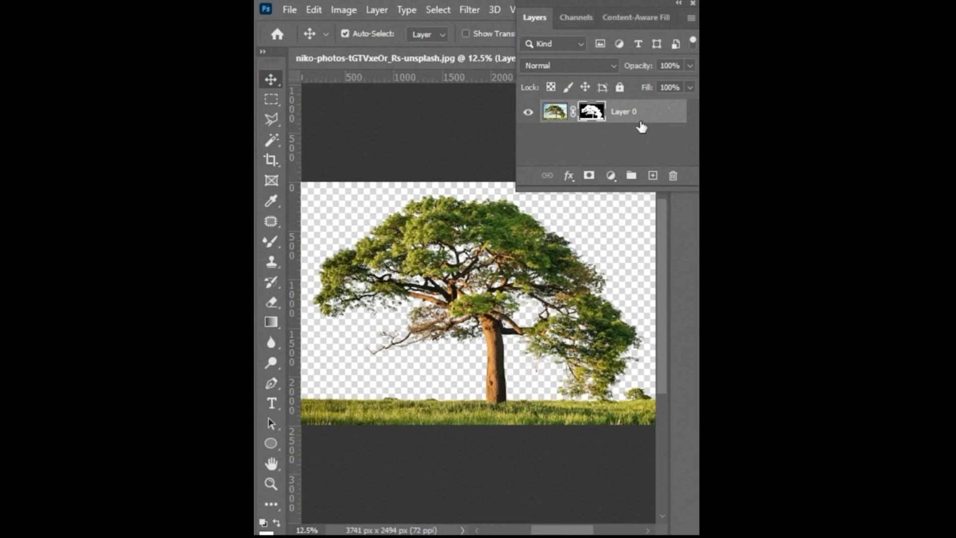
pyautogui.click(691, 4)
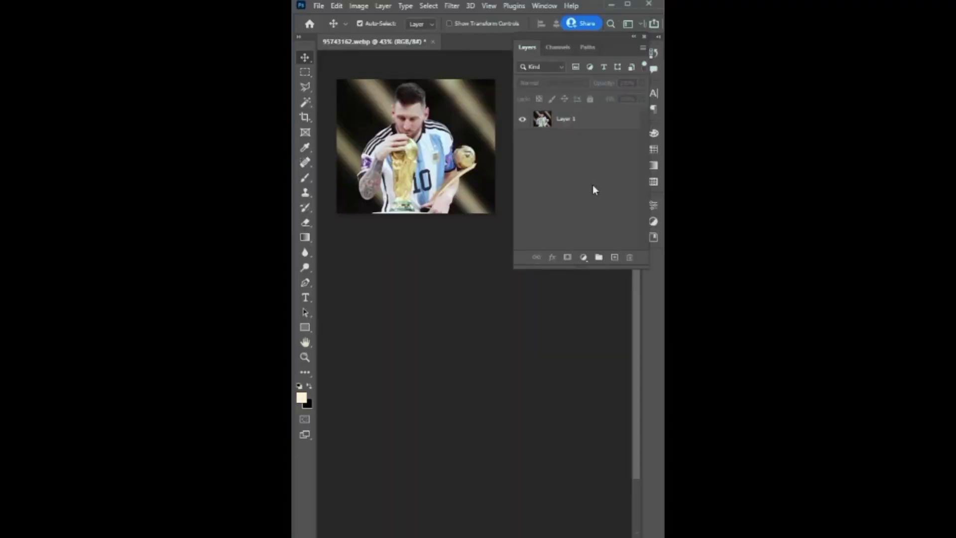
# Step: Turn Layer 1 into Artboard 1 using Artboard from Layers
pyautogui.click(585, 122)
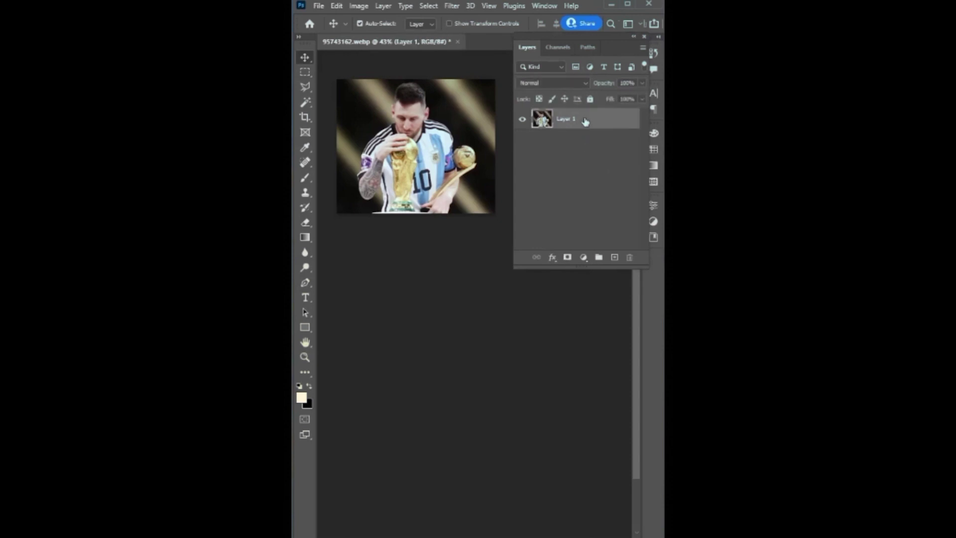
pyautogui.rightClick(585, 122)
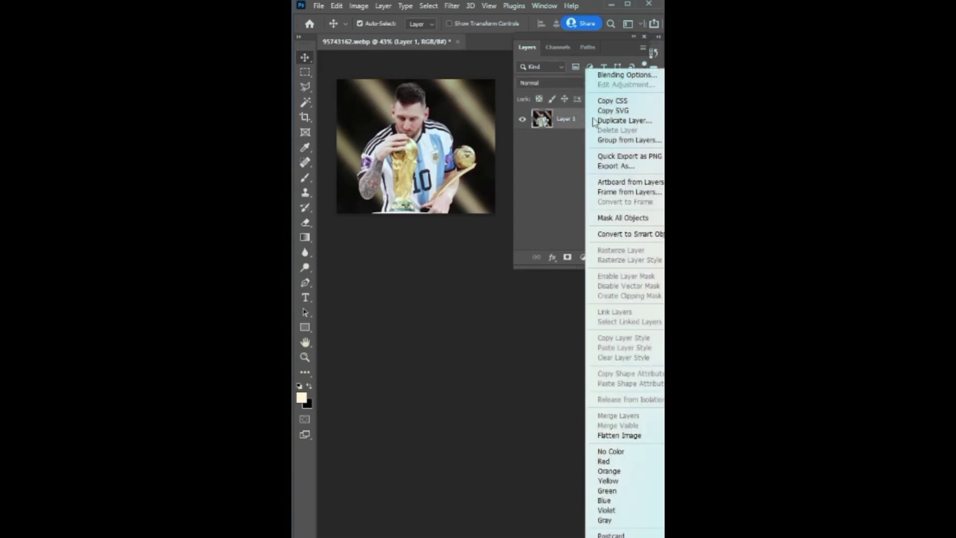
pyautogui.click(620, 184)
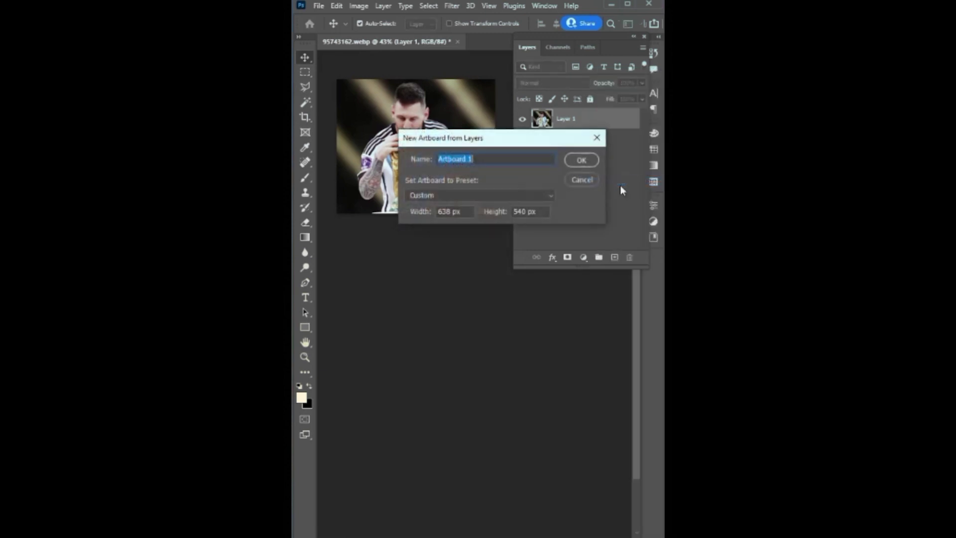
pyautogui.press('Return')
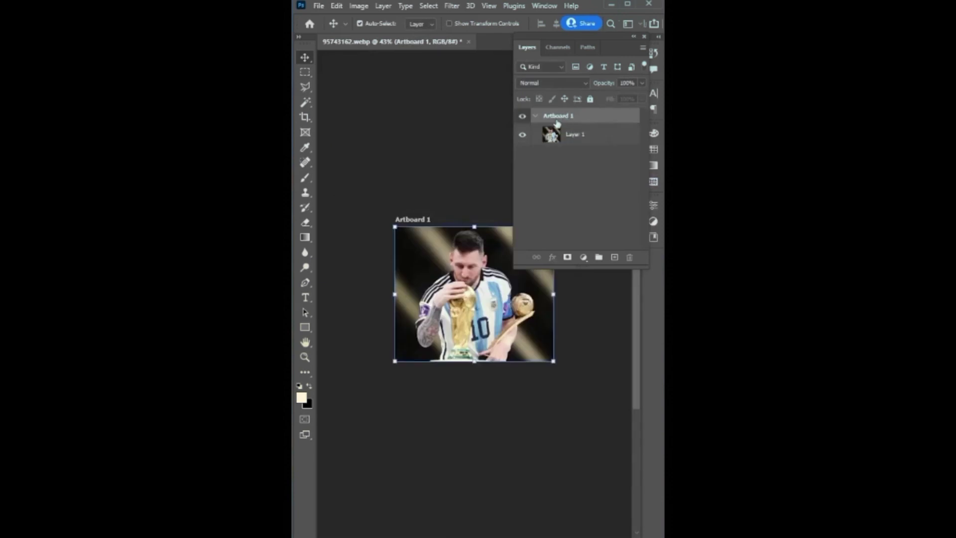
# Step: Duplicate Artboard 1 twice and arrange the three artboards in a vertical column
pyautogui.moveTo(557, 122); pyautogui.dragTo(615, 258)
pyautogui.hotkey('ctrl', 'j')
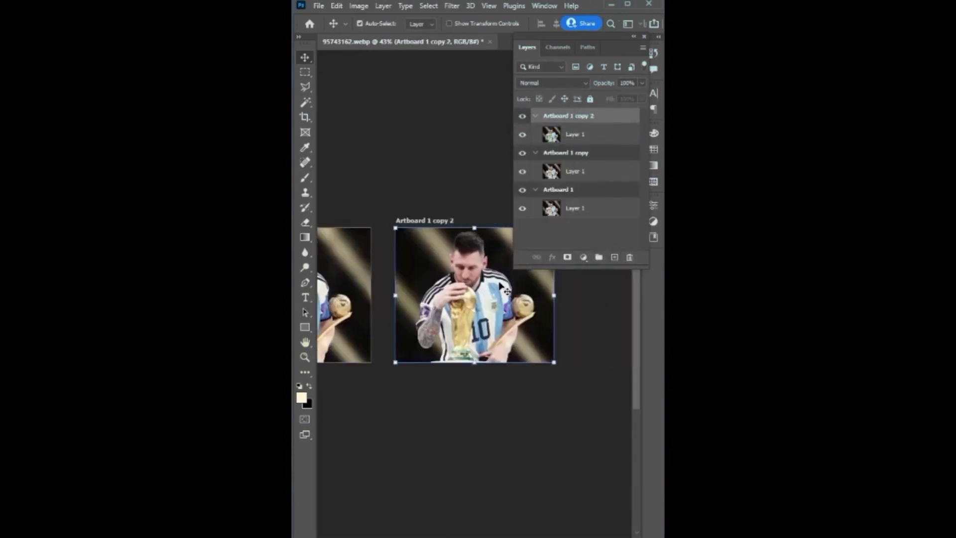
pyautogui.moveTo(372, 270); pyautogui.dragTo(658, 298)
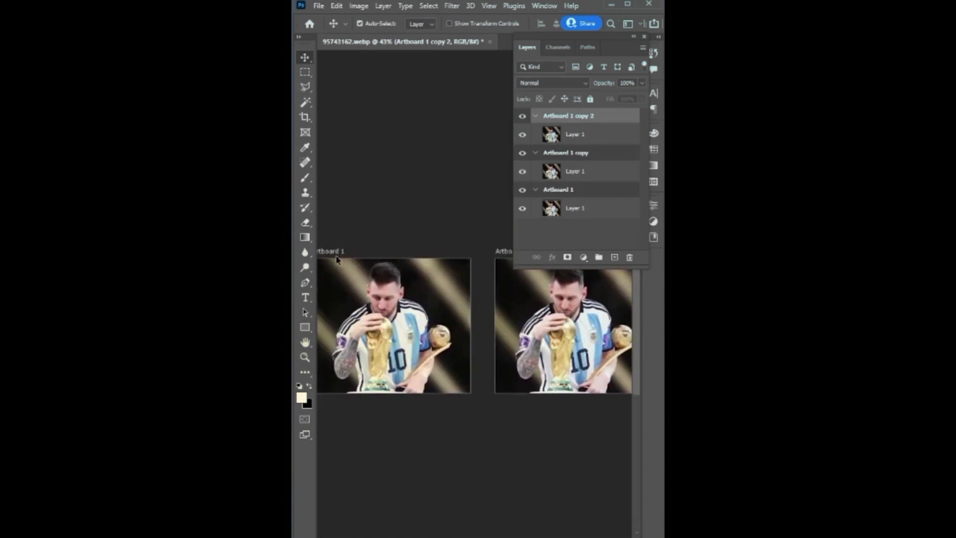
pyautogui.moveTo(503, 250); pyautogui.dragTo(348, 413)
pyautogui.hotkey('shift', 'v')
pyautogui.moveTo(375, 362); pyautogui.dragTo(400, 204)
pyautogui.moveTo(370, 428); pyautogui.dragTo(394, 271)
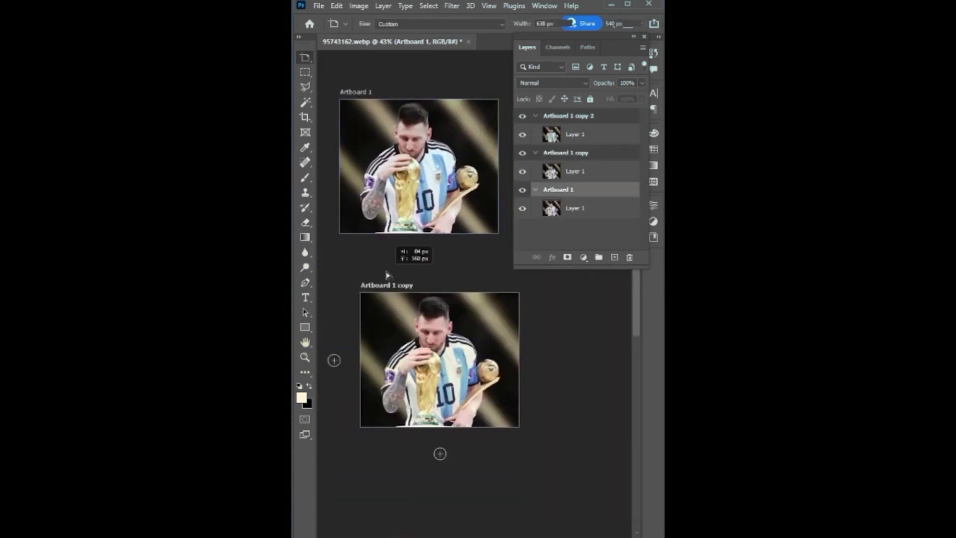
pyautogui.hscroll(3, 478, 386)
pyautogui.moveTo(605, 287); pyautogui.dragTo(426, 371)
pyautogui.hscroll(-3, 424, 370)
pyautogui.moveTo(517, 312); pyautogui.dragTo(338, 371)
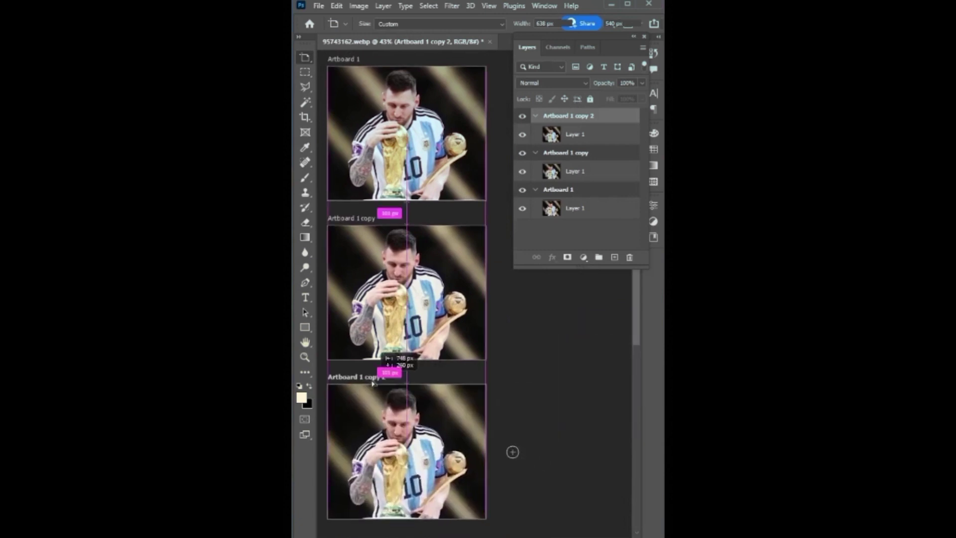
# Step: Shift the hue of the copy artboard's photo layer to -4 with Hue/Saturation
pyautogui.press('v')
pyautogui.click(575, 171)
pyautogui.click(358, 6)
pyautogui.moveTo(378, 35)
pyautogui.click(497, 96)
pyautogui.moveTo(486, 133); pyautogui.dragTo(463, 131)
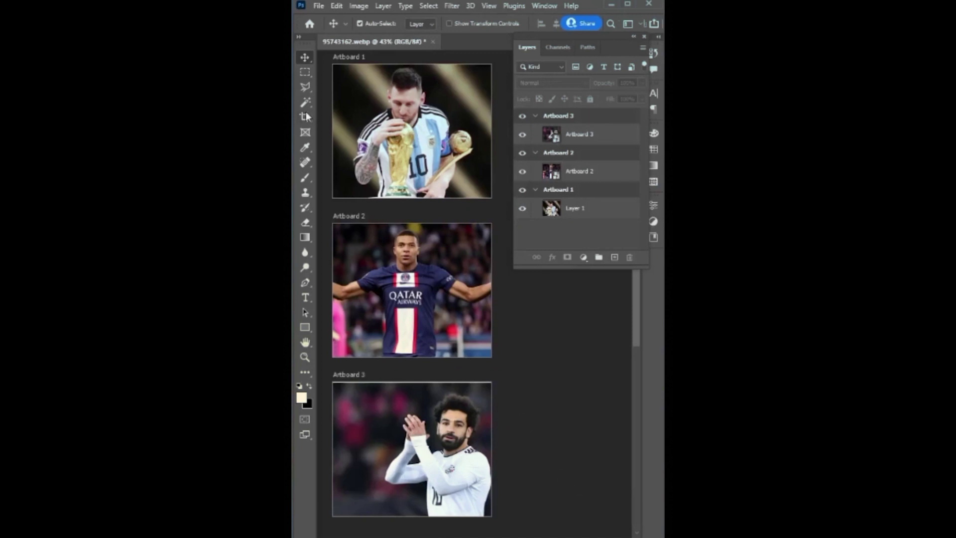
pyautogui.click(317, 6)
# Step: Export the three artboards as JPG files into the artboards folder via Export As
pyautogui.moveTo(343, 190)
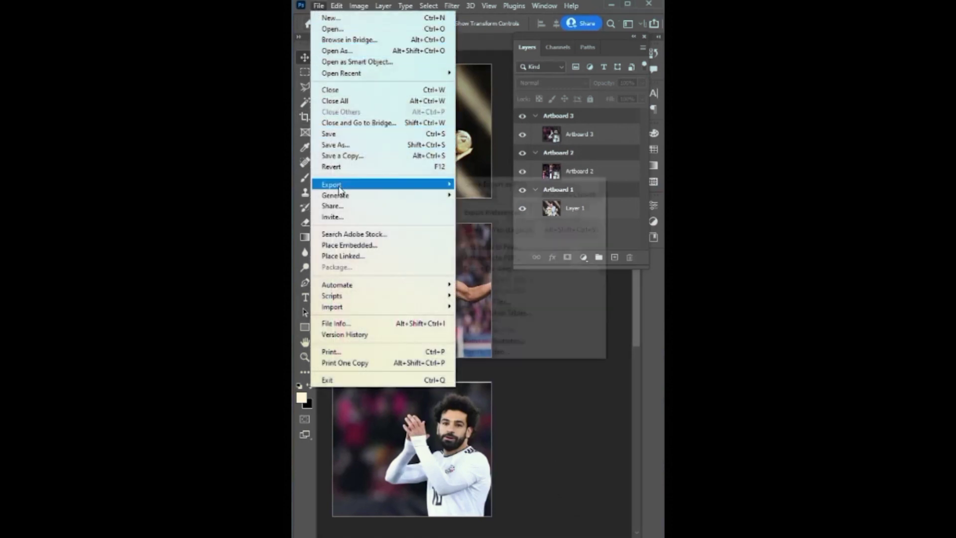
pyautogui.click(486, 194)
pyautogui.moveTo(499, 15); pyautogui.dragTo(132, 3)
pyautogui.moveTo(566, 7); pyautogui.dragTo(497, 7)
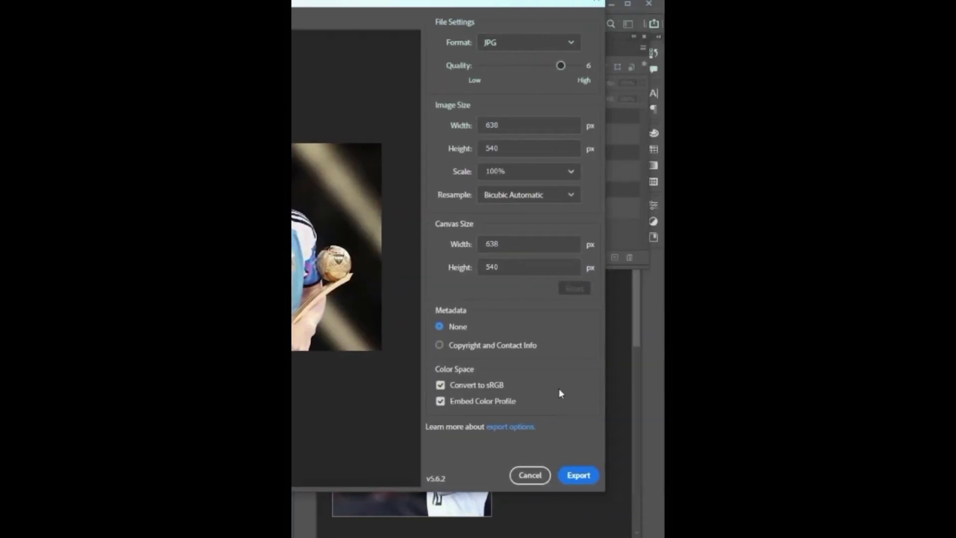
pyautogui.click(587, 476)
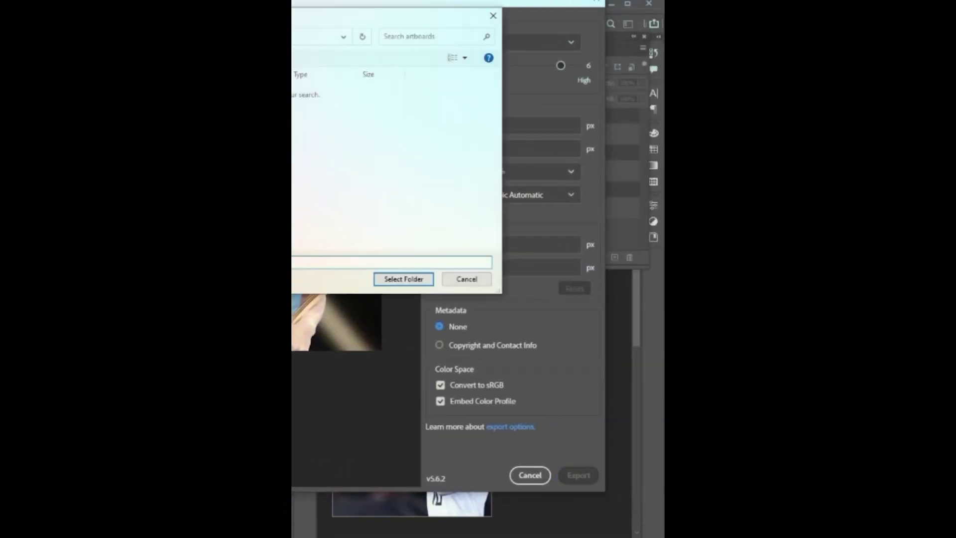
pyautogui.click(403, 279)
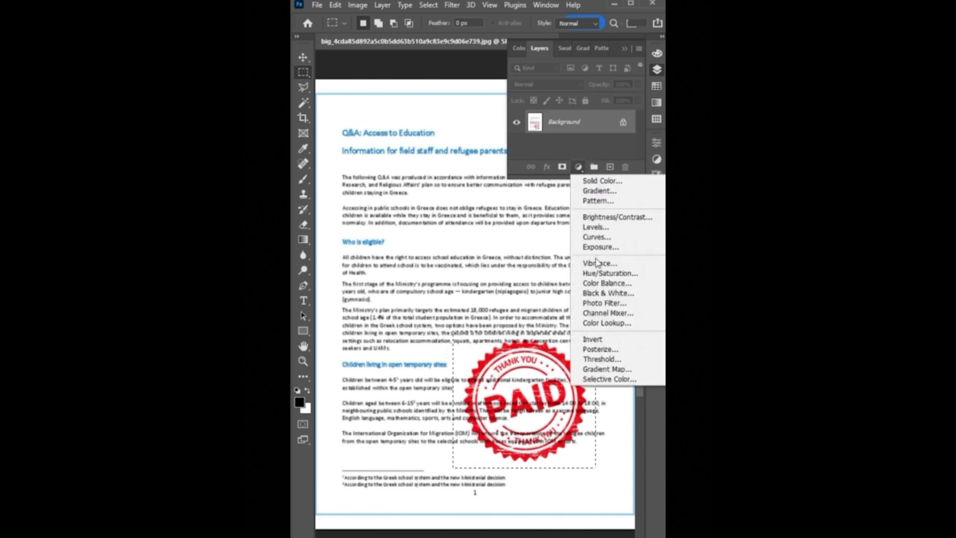
# Step: Add a Black & White adjustment with Reds at 110, toggling it to compare the stamp
pyautogui.click(596, 294)
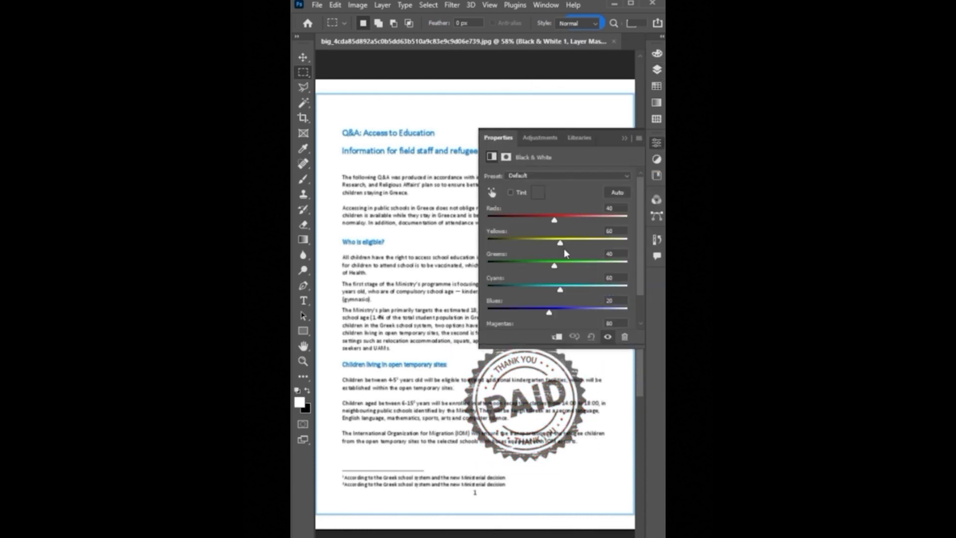
pyautogui.moveTo(554, 220); pyautogui.dragTo(575, 222)
pyautogui.click(625, 139)
pyautogui.click(657, 70)
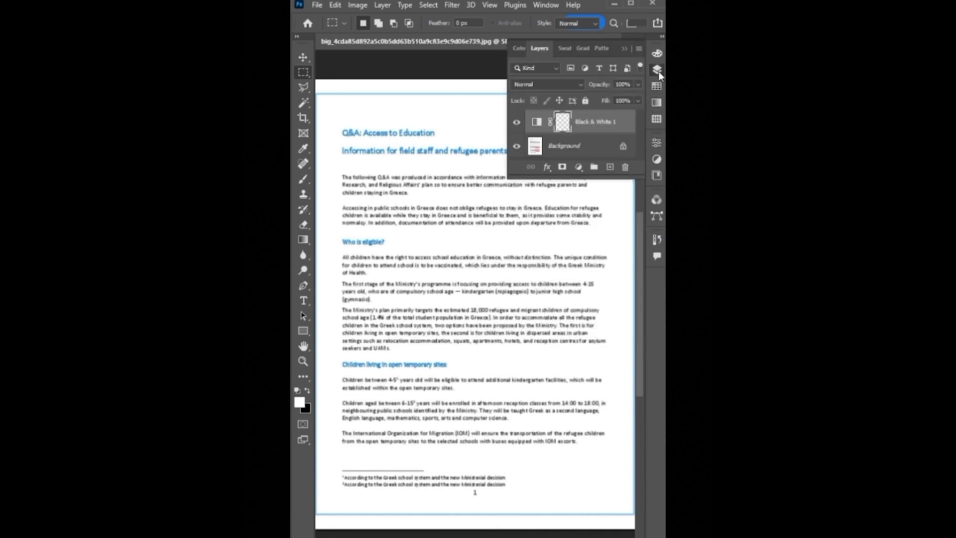
pyautogui.click(516, 122)
pyautogui.click(515, 122)
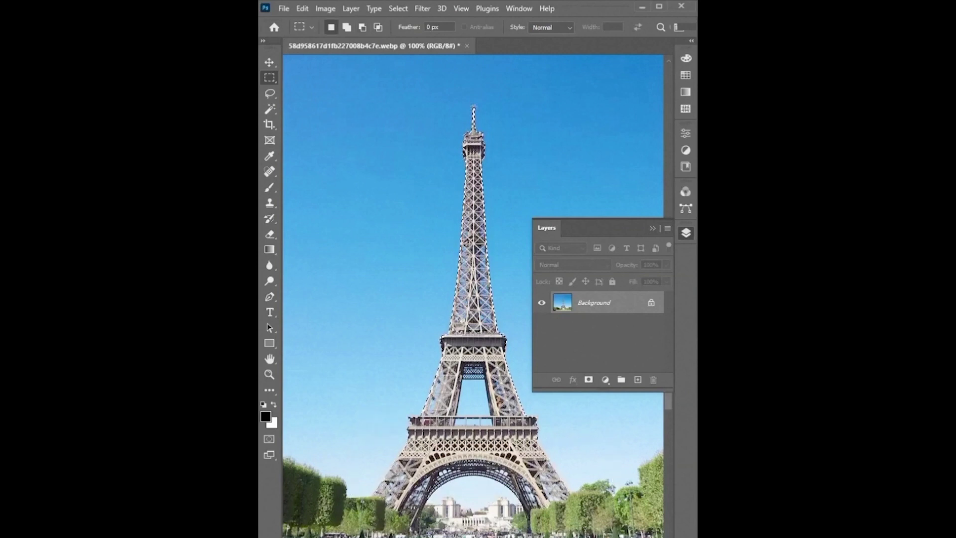
# Step: Copy the tower to Layer 1, load its pixels as a selection, and expand it by 8 pixels
pyautogui.hotkey('ctrl', 'j')
pyautogui.rightClick(563, 302)
pyautogui.click(589, 336)
pyautogui.hotkey('alt', 's')
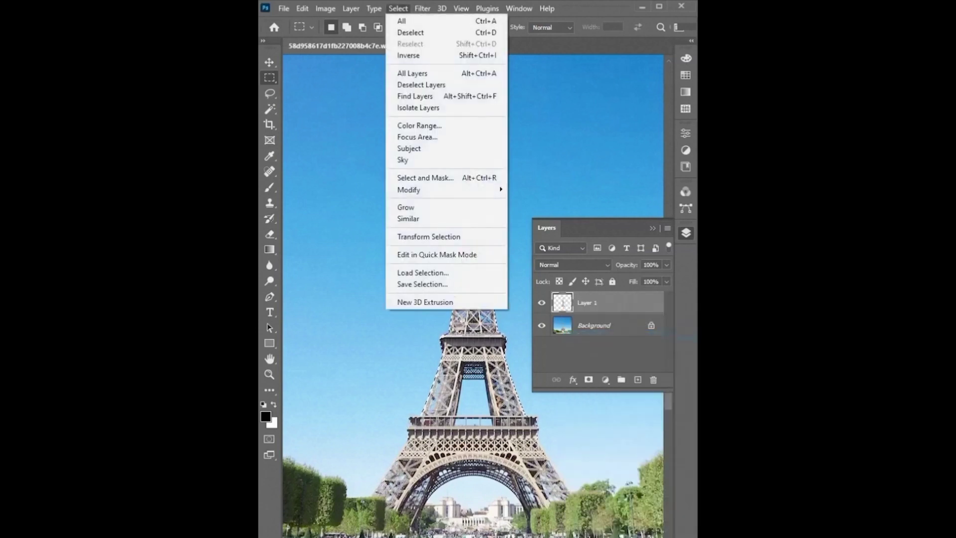
pyautogui.press('m')
pyautogui.press('Down')
# Step: Make the Background the working layer and open Fill set to Content-Aware
pyautogui.press('Down')
pyautogui.press('Return')
pyautogui.moveTo(555, 164); pyautogui.dragTo(503, 146)
pyautogui.press('Return')
pyautogui.hotkey('alt', '[')
pyautogui.hotkey('alt', 'e')
pyautogui.press('Down')
pyautogui.press('Down')
pyautogui.press('Down')
pyautogui.press('Down')
pyautogui.press('Down')
pyautogui.press('Down')
pyautogui.press('Down')
pyautogui.press('Down')
pyautogui.press('Down')
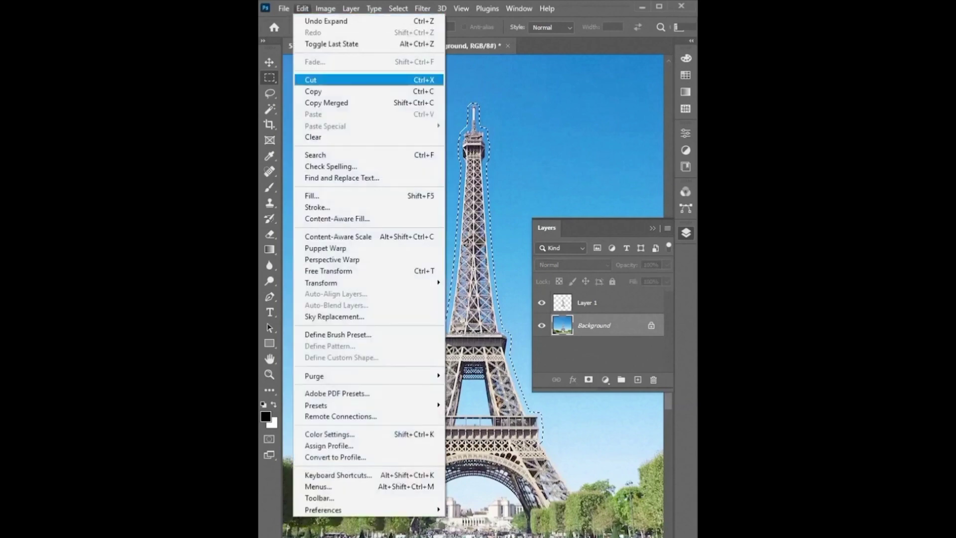
pyautogui.press('Down')
pyautogui.press('Return')
# Step: Apply the Content-Aware fill to the Background and deselect
pyautogui.press('m')
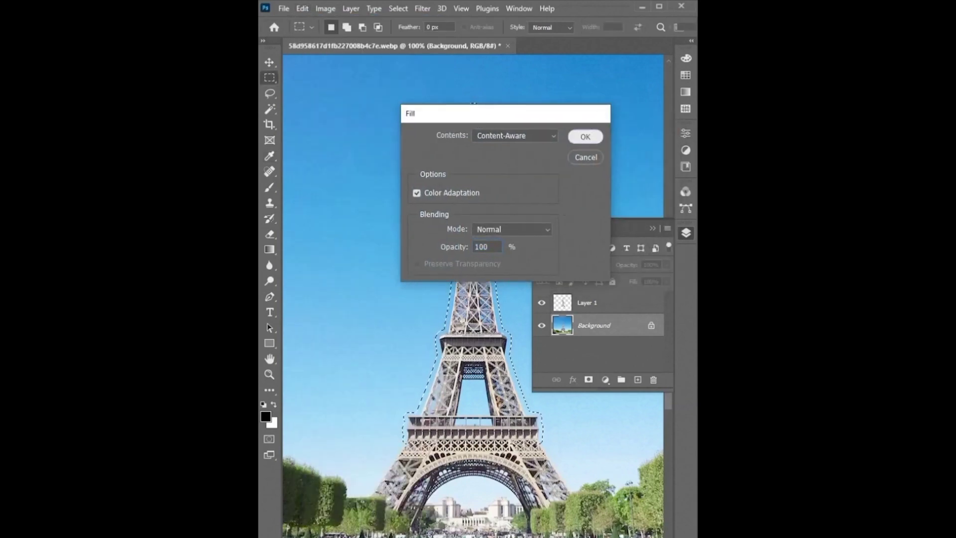
pyautogui.press('Return')
pyautogui.hotkey('ctrl', 'd')
# Step: Puppet Warp Layer 1, pinning the tower and bending its top section to the right
pyautogui.click(587, 302)
pyautogui.hotkey('alt', 'e')
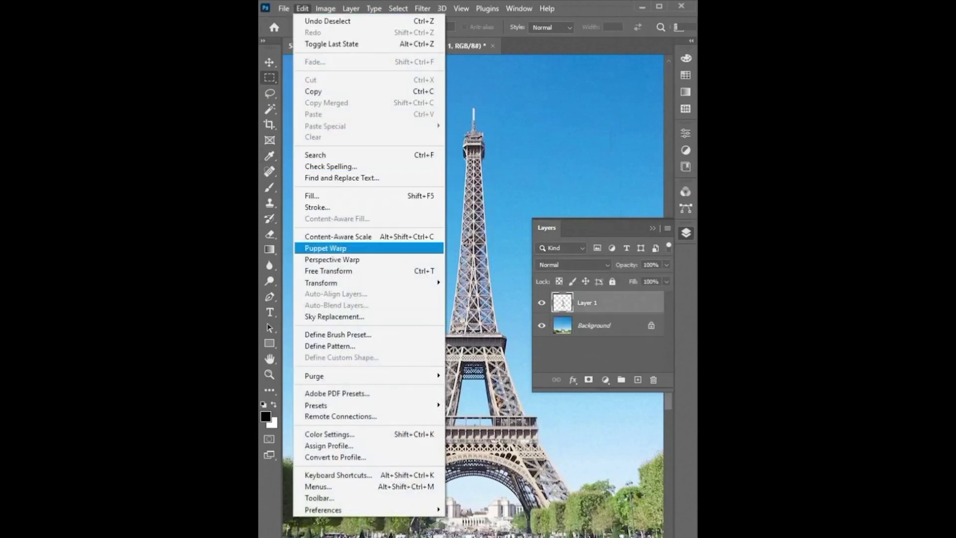
pyautogui.press('Return')
pyautogui.click(416, 431)
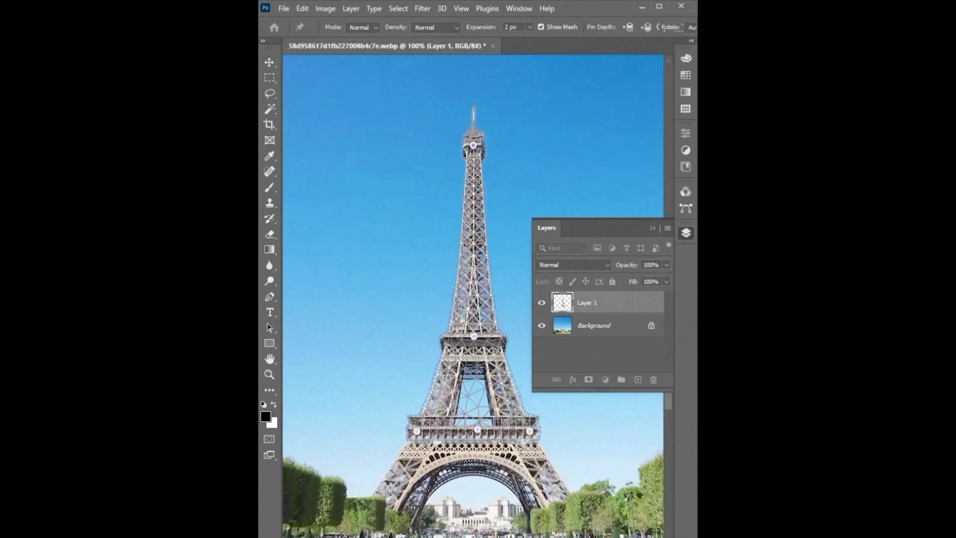
pyautogui.press('F7')
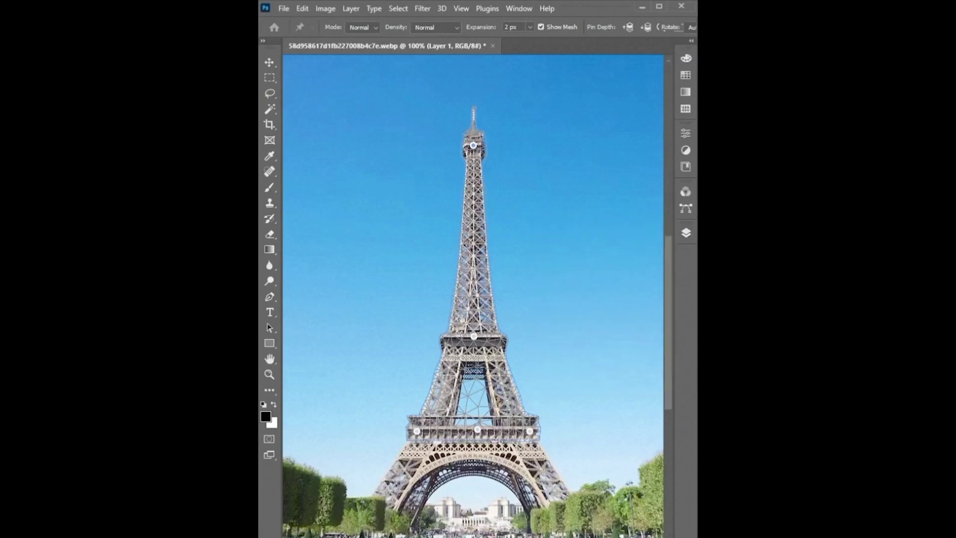
pyautogui.moveTo(473, 145); pyautogui.dragTo(555, 184)
pyautogui.moveTo(474, 337)
pyautogui.mouseDown()
pyautogui.moveTo(497, 319)
pyautogui.moveTo(460, 328)
pyautogui.mouseUp()
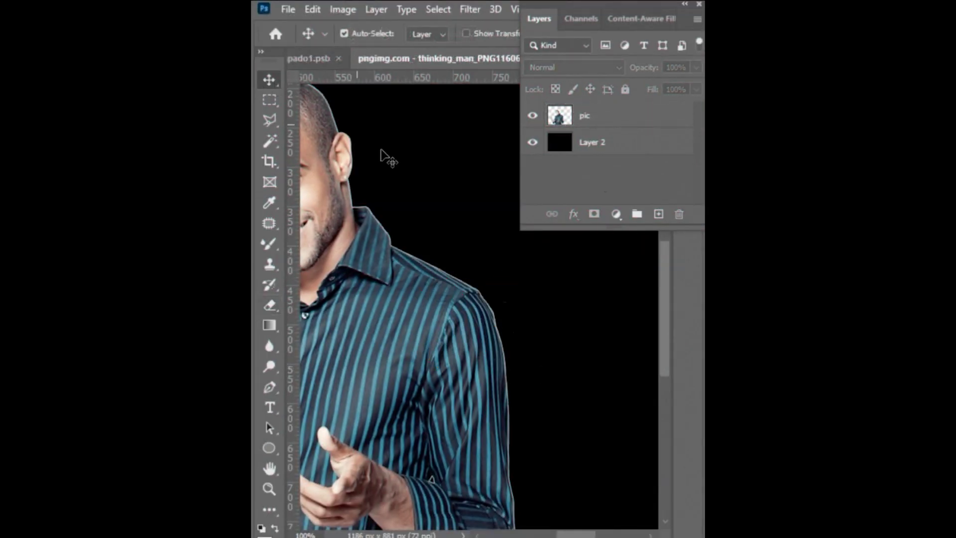
# Step: Load the man's pixels from the pic layer and turn them into a layer mask
pyautogui.rightClick(563, 118)
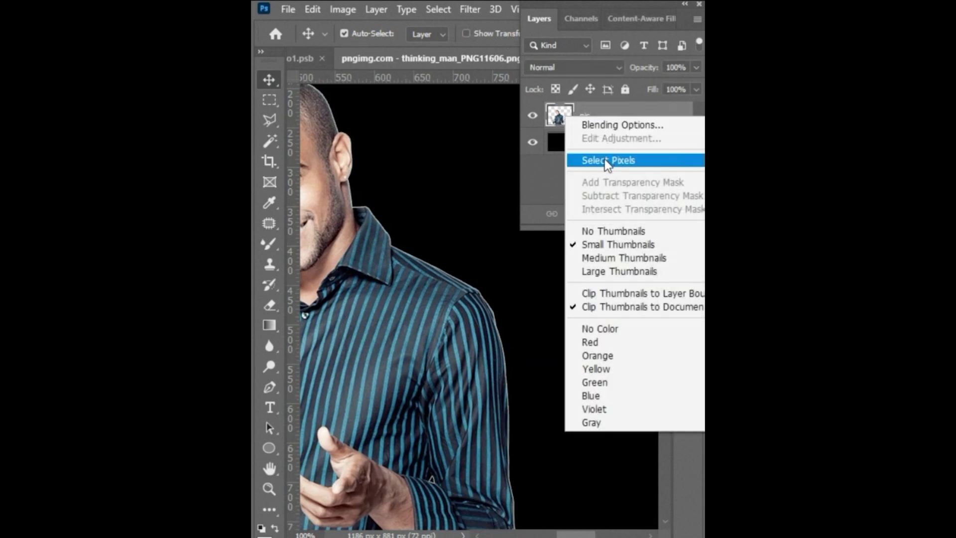
pyautogui.click(605, 160)
pyautogui.click(593, 215)
# Step: Shrink the mask edge with a Minimum filter at radius 1
pyautogui.click(470, 11)
pyautogui.moveTo(492, 346)
pyautogui.click(697, 405)
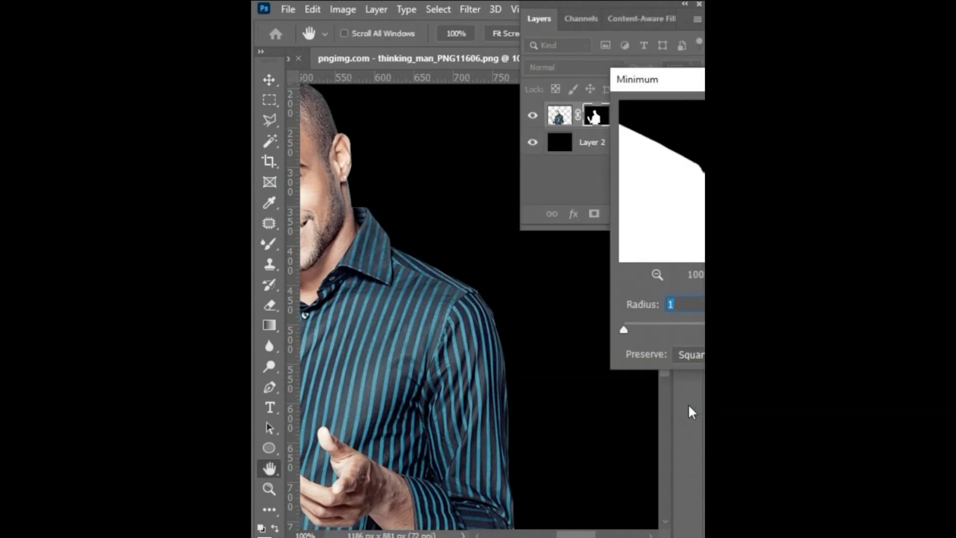
pyautogui.moveTo(717, 81); pyautogui.dragTo(539, 75)
pyautogui.click(629, 105)
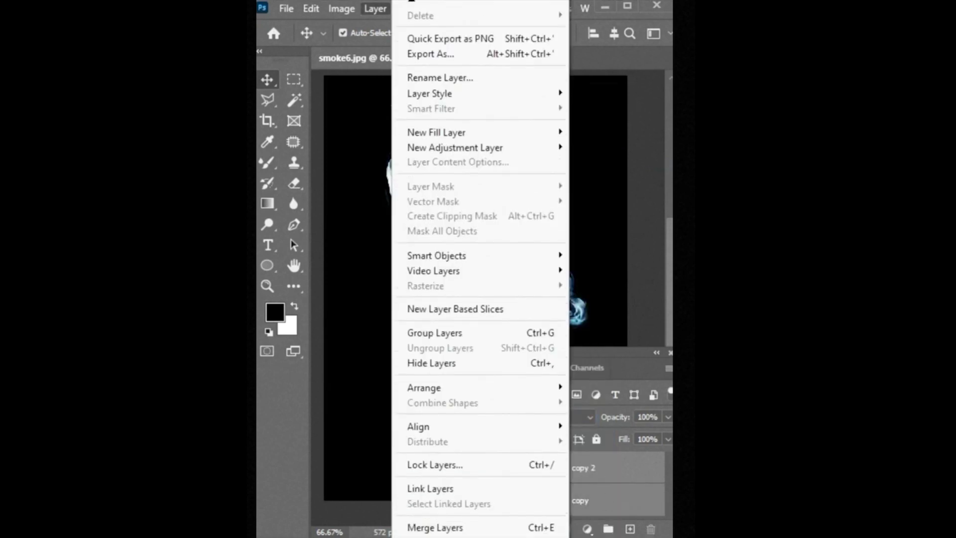
# Step: Merge the two smoke layers, copy all their pixels, and add a white layer mask
pyautogui.click(452, 513)
pyautogui.rightClick(531, 466)
pyautogui.click(571, 188)
pyautogui.click(310, 8)
pyautogui.click(350, 107)
pyautogui.click(565, 528)
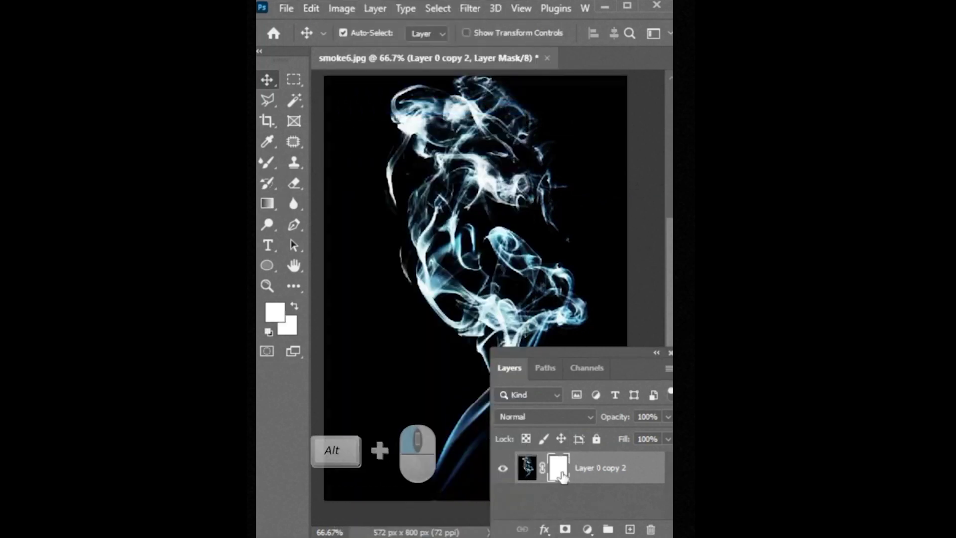
# Step: Paste the copied smoke into the Layer 0 copy 2 layer mask
pyautogui.keyDown('alt'); pyautogui.click(559, 472); pyautogui.keyUp('alt')
pyautogui.click(311, 8)
pyautogui.click(355, 138)
# Step: Fill the smoke-shaped selection with a white Solid Color layer and hide Layer 0 copy 2
pyautogui.keyDown('ctrl'); pyautogui.click(558, 469); pyautogui.keyUp('ctrl')
pyautogui.click(587, 529)
pyautogui.click(590, 252)
pyautogui.moveTo(615, 80); pyautogui.dragTo(448, 84)
pyautogui.moveTo(451, 130); pyautogui.dragTo(423, 124)
pyautogui.press('Return')
pyautogui.hotkey('ctrl', '\\')
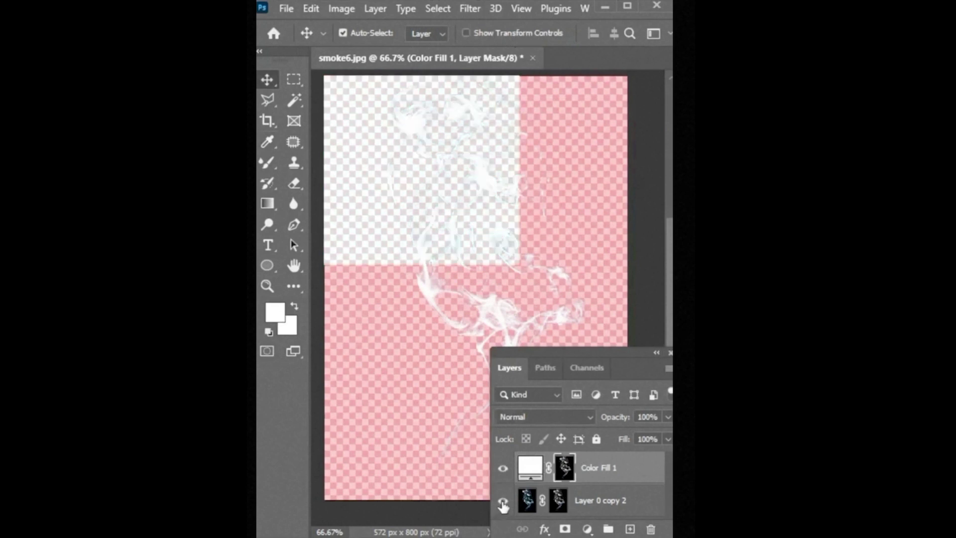
pyautogui.click(503, 503)
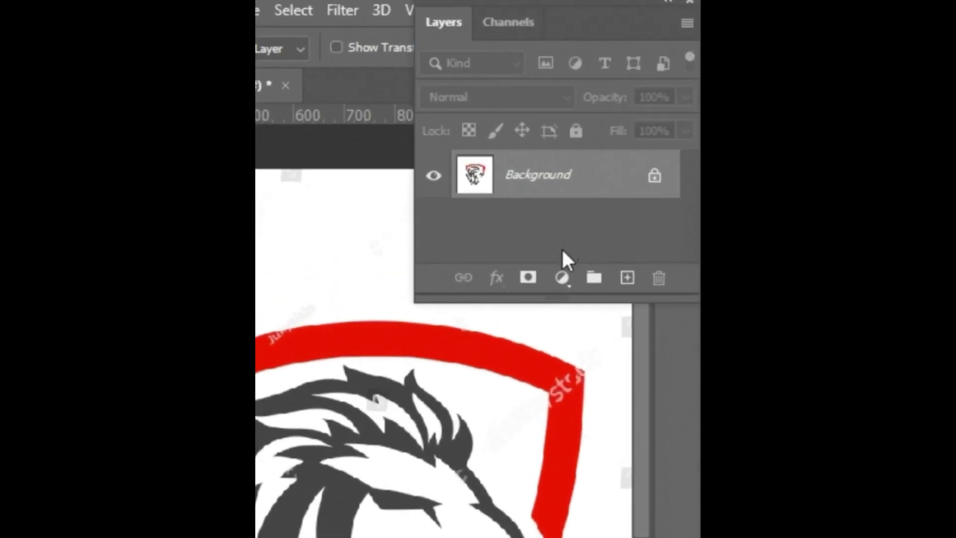
# Step: Add a Levels layer with white point about 195 and black point 104, then compare before/after
pyautogui.click(560, 279)
pyautogui.click(587, 405)
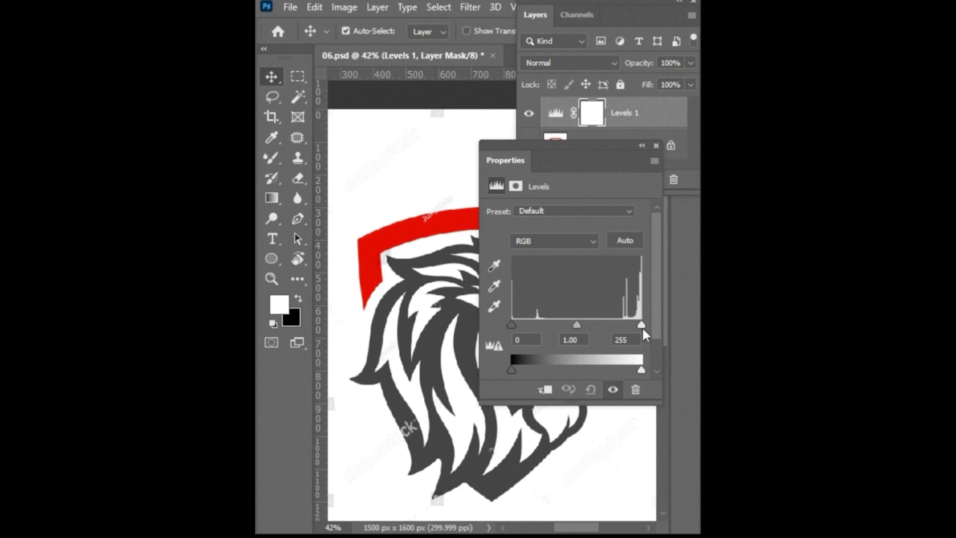
pyautogui.moveTo(643, 327); pyautogui.dragTo(609, 330)
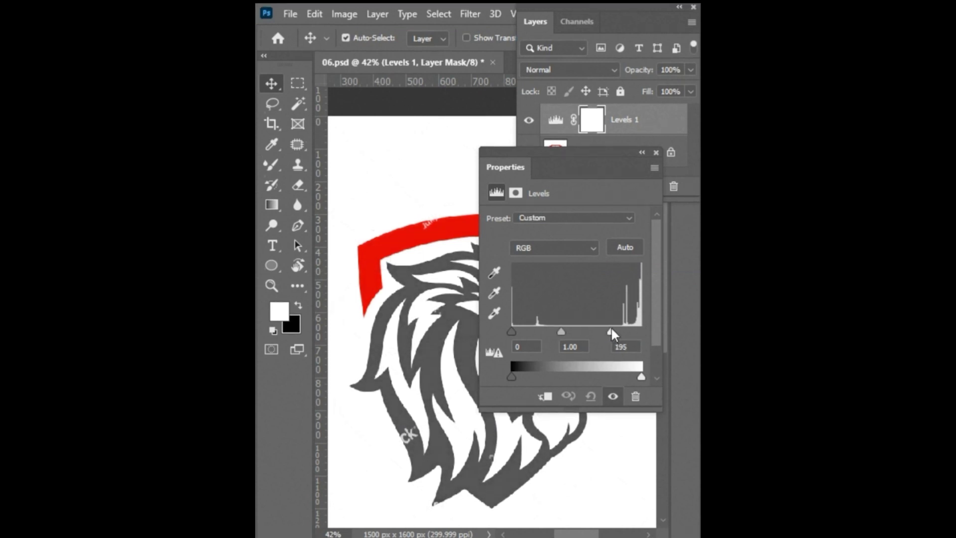
pyautogui.moveTo(511, 330); pyautogui.dragTo(596, 342)
pyautogui.click(656, 156)
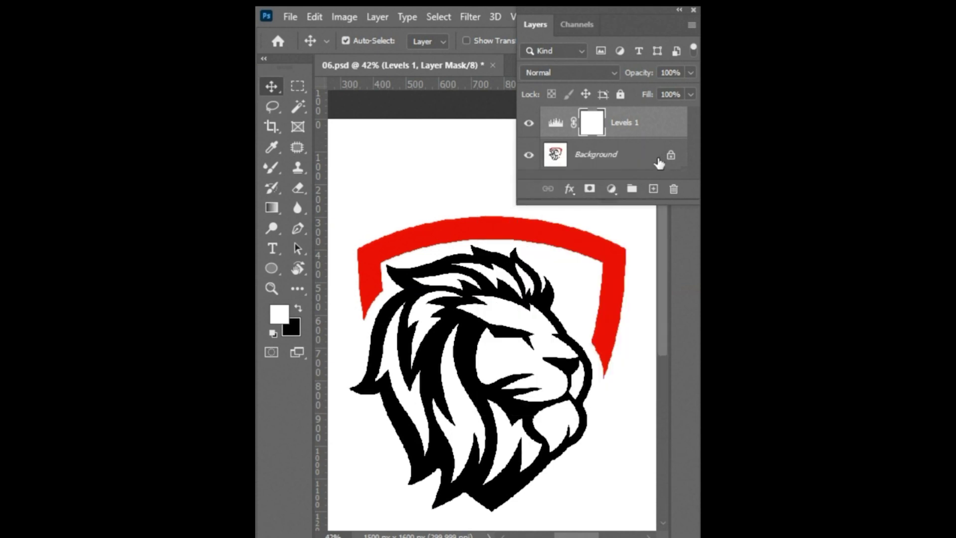
pyautogui.click(530, 124)
pyautogui.click(529, 123)
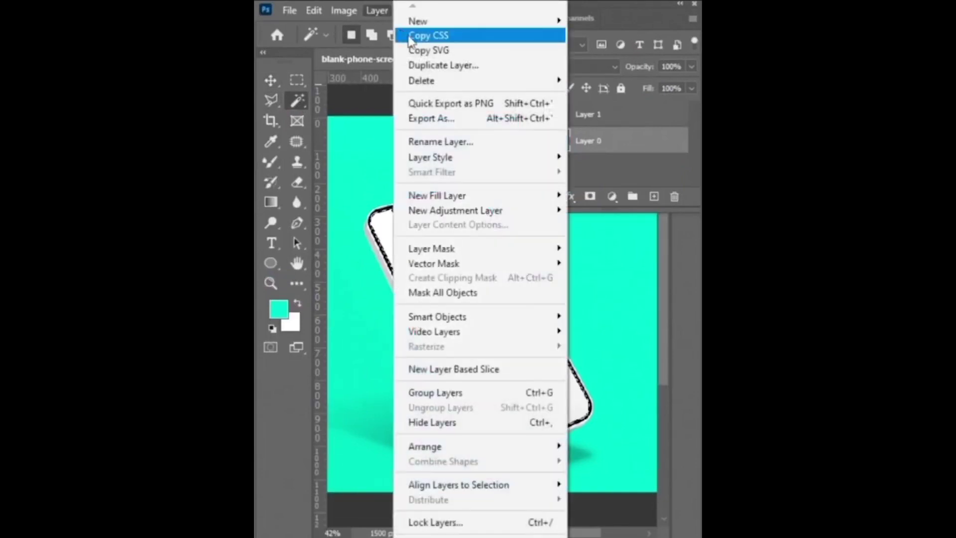
# Step: Copy the phone screen to Layer 2 and clip the dog-and-birds photo into it
pyautogui.moveTo(441, 25)
pyautogui.click(638, 162)
pyautogui.click(529, 114)
pyautogui.rightClick(611, 122)
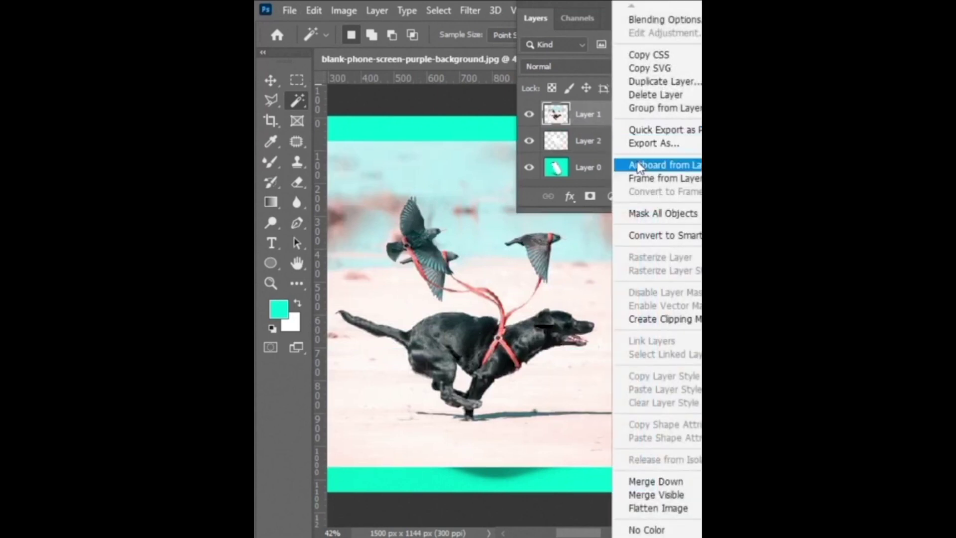
pyautogui.click(639, 319)
# Step: Duplicate the photo as Layer 1 copy and select the dog and birds with Select Subject
pyautogui.click(375, 11)
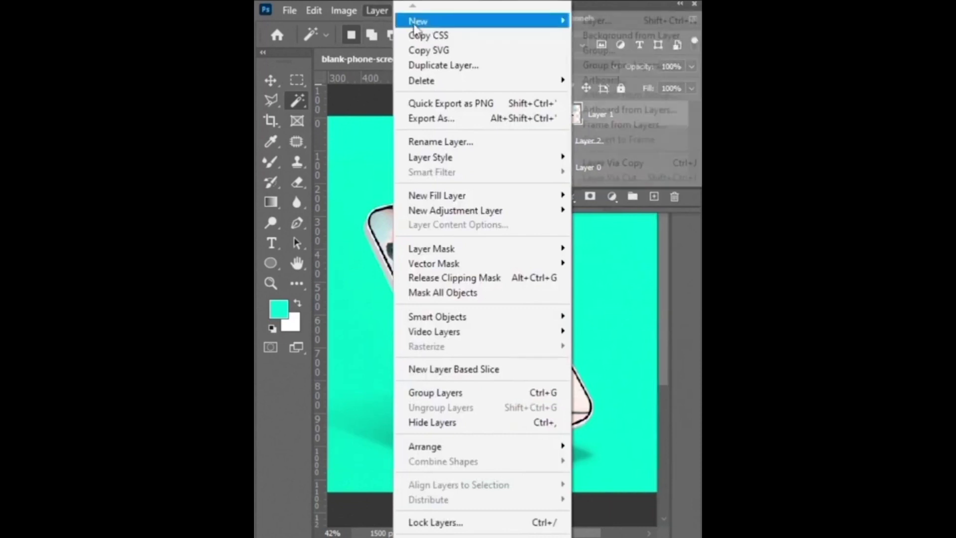
pyautogui.moveTo(418, 21)
pyautogui.click(615, 161)
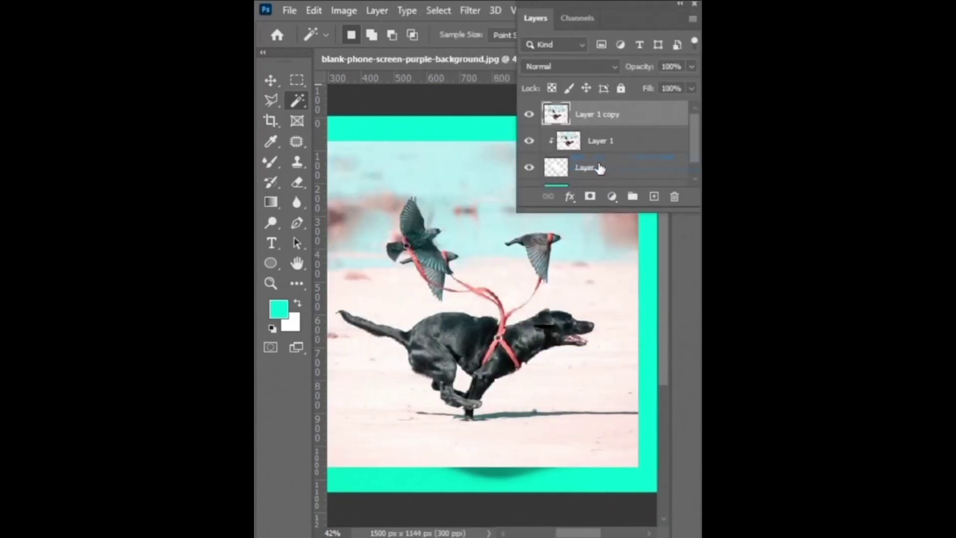
pyautogui.click(437, 11)
pyautogui.click(450, 190)
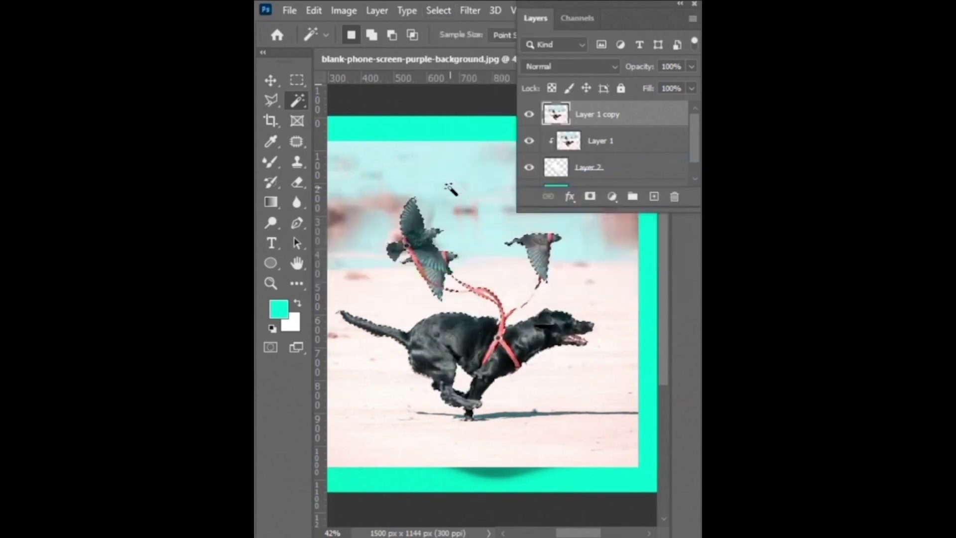
# Step: Mask Layer 1 copy to the dog and birds, erasing the tail and the wing tip
pyautogui.click(589, 197)
pyautogui.press('e')
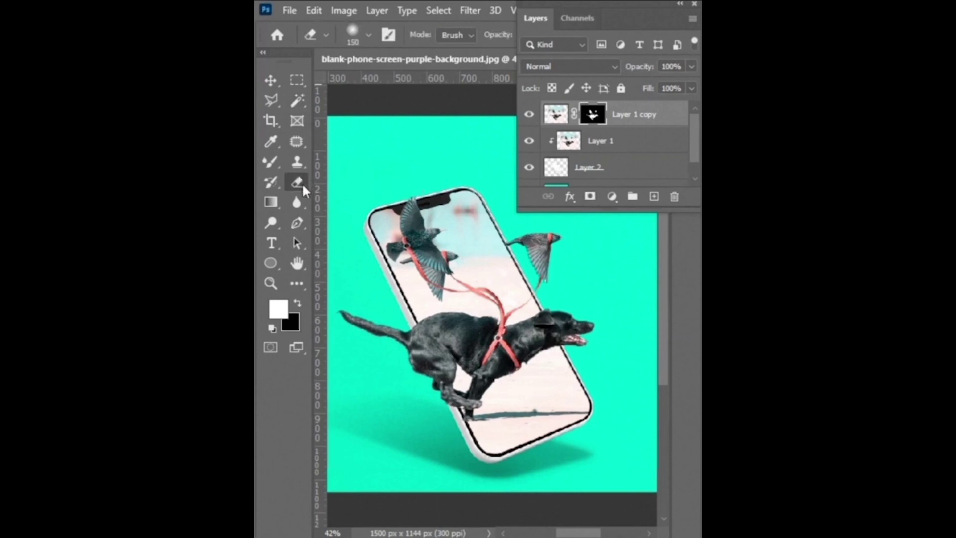
pyautogui.moveTo(357, 317)
pyautogui.mouseDown()
pyautogui.moveTo(349, 316)
pyautogui.moveTo(398, 328)
pyautogui.moveTo(354, 309)
pyautogui.moveTo(423, 388)
pyautogui.moveTo(437, 370)
pyautogui.mouseUp()
pyautogui.moveTo(384, 187)
pyautogui.mouseDown()
pyautogui.moveTo(410, 189)
pyautogui.moveTo(386, 213)
pyautogui.mouseUp()
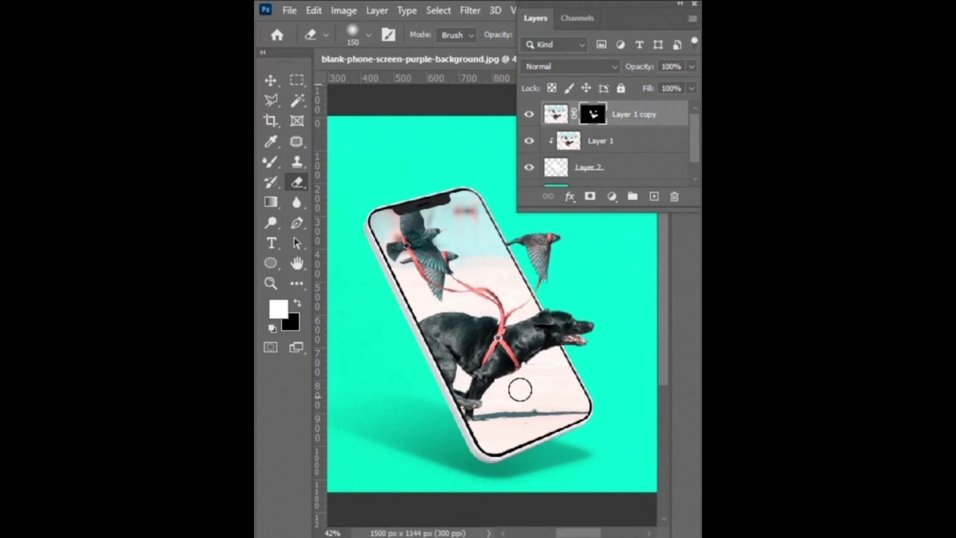
# Step: Select the phone's Layer 0 with the Move tool and zoom in slightly
pyautogui.press('v')
pyautogui.press('F7')
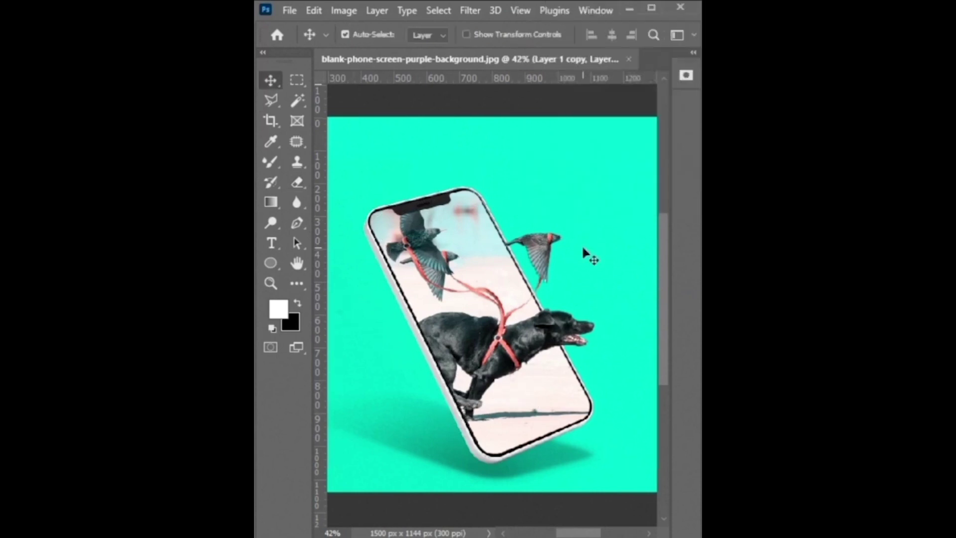
pyautogui.click(585, 253)
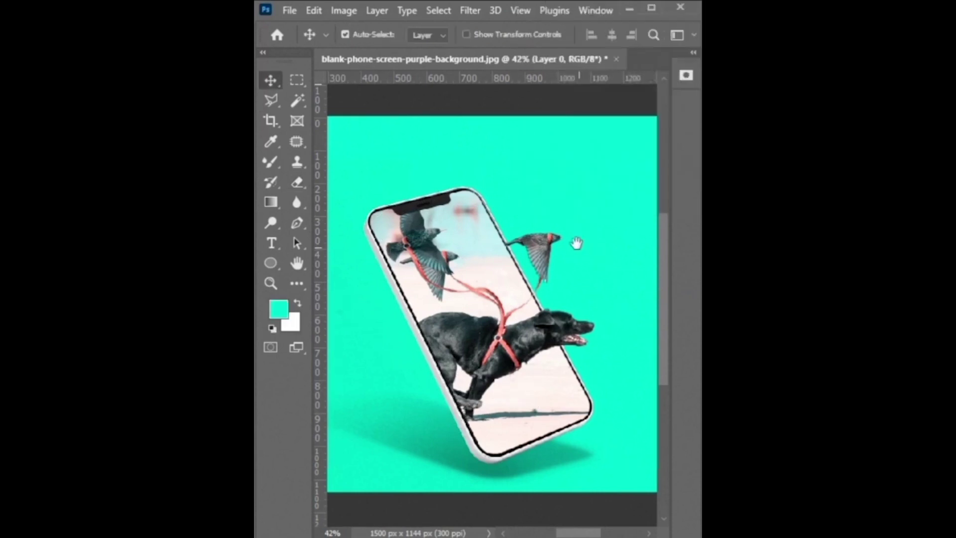
pyautogui.scroll(-1, 575, 242)
pyautogui.hotkey('ctrl', '+')
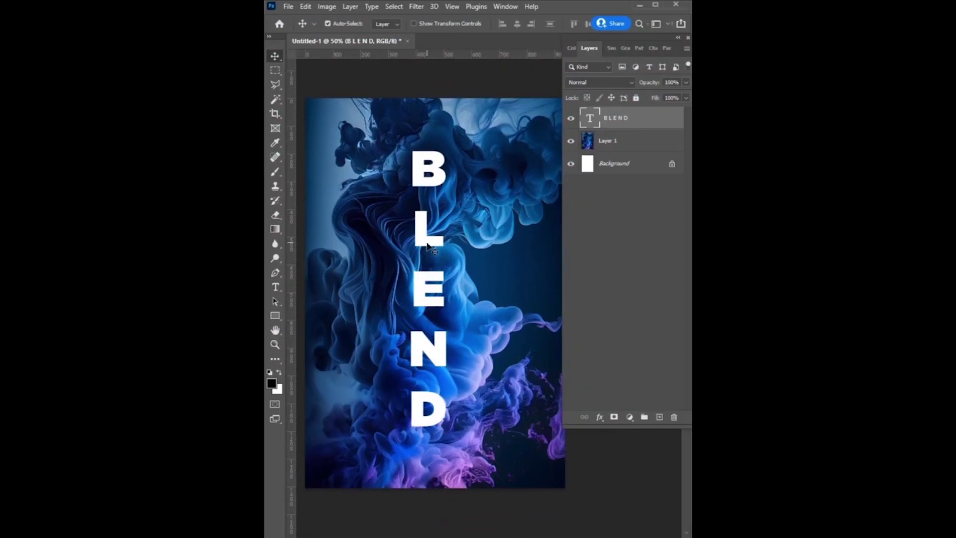
# Step: Split the BLEND text's Underlying Layer white slider to 30/125 in Blend If
pyautogui.rightClick(604, 117)
pyautogui.click(643, 41)
pyautogui.moveTo(646, 71); pyautogui.dragTo(353, 25)
pyautogui.moveTo(489, 238); pyautogui.dragTo(475, 239)
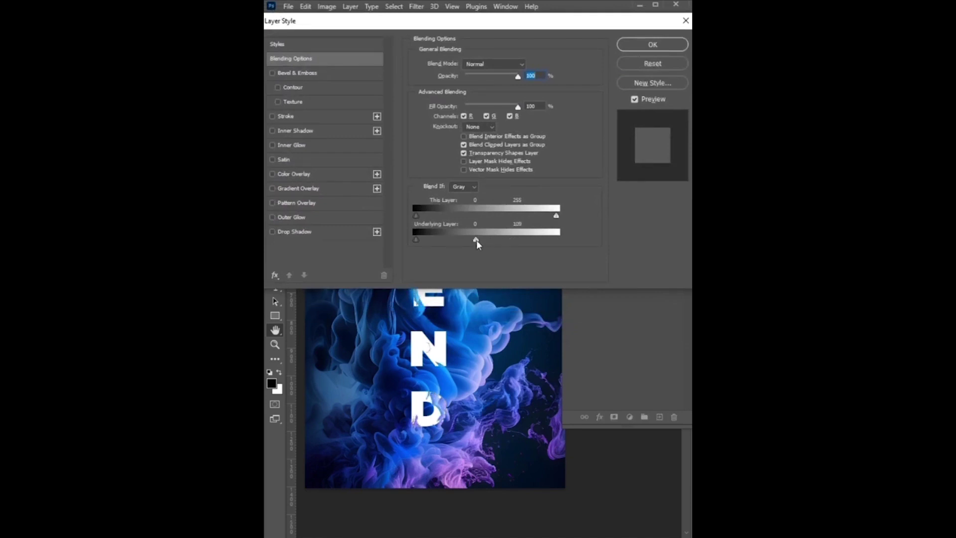
pyautogui.moveTo(474, 240); pyautogui.dragTo(435, 237)
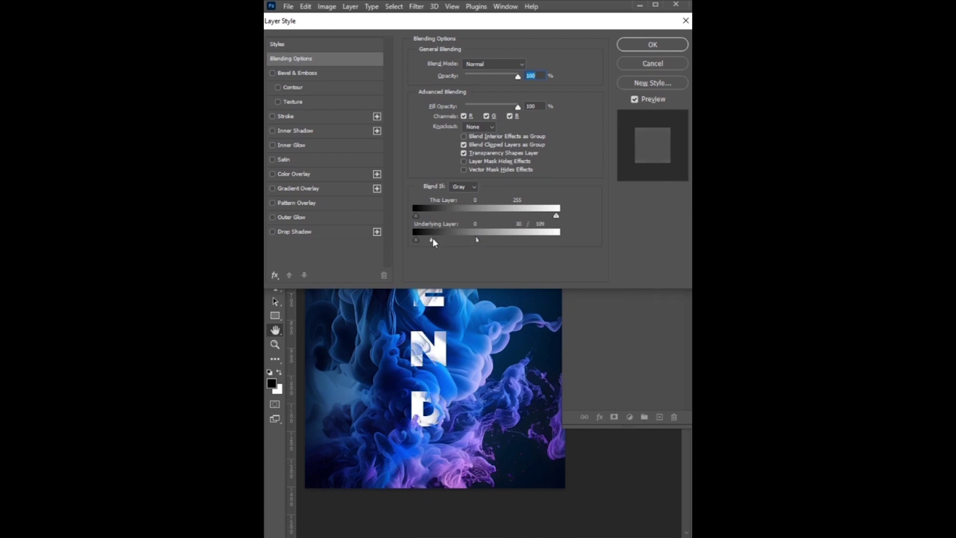
pyautogui.moveTo(476, 241)
pyautogui.mouseDown()
pyautogui.moveTo(489, 240)
pyautogui.moveTo(470, 240)
pyautogui.mouseUp()
pyautogui.click(640, 48)
# Step: Nudge the BLEND text slightly to the right with Free Transform
pyautogui.hotkey('ctrl', 't')
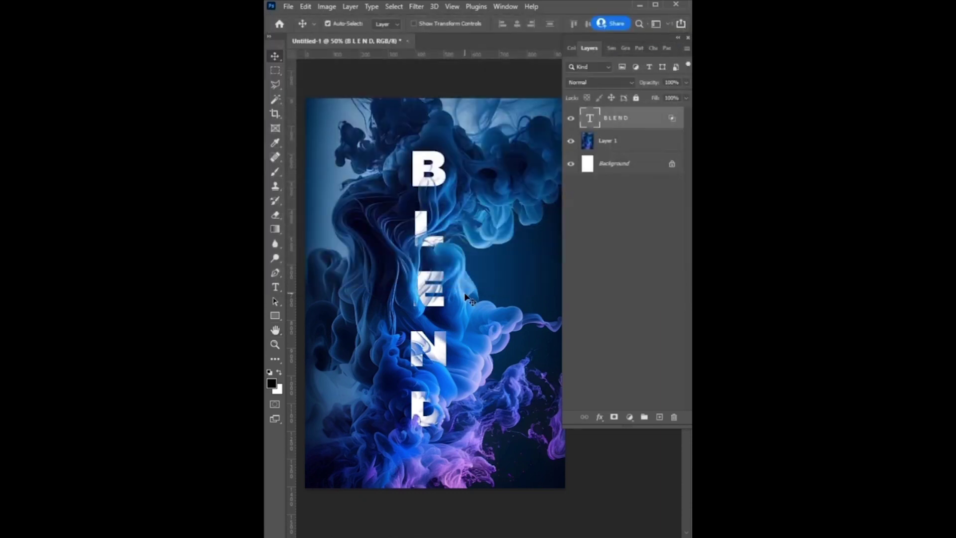
pyautogui.click(467, 295)
pyautogui.moveTo(421, 307)
pyautogui.mouseDown()
pyautogui.moveTo(413, 298)
pyautogui.moveTo(424, 283)
pyautogui.moveTo(434, 305)
pyautogui.moveTo(413, 298)
pyautogui.moveTo(474, 292)
pyautogui.moveTo(429, 302)
pyautogui.mouseUp()
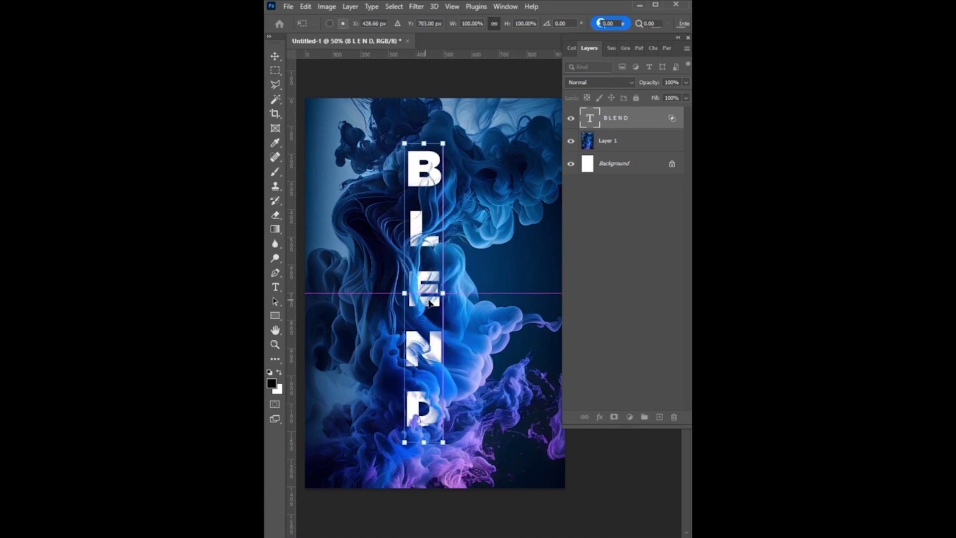
pyautogui.press('Return')
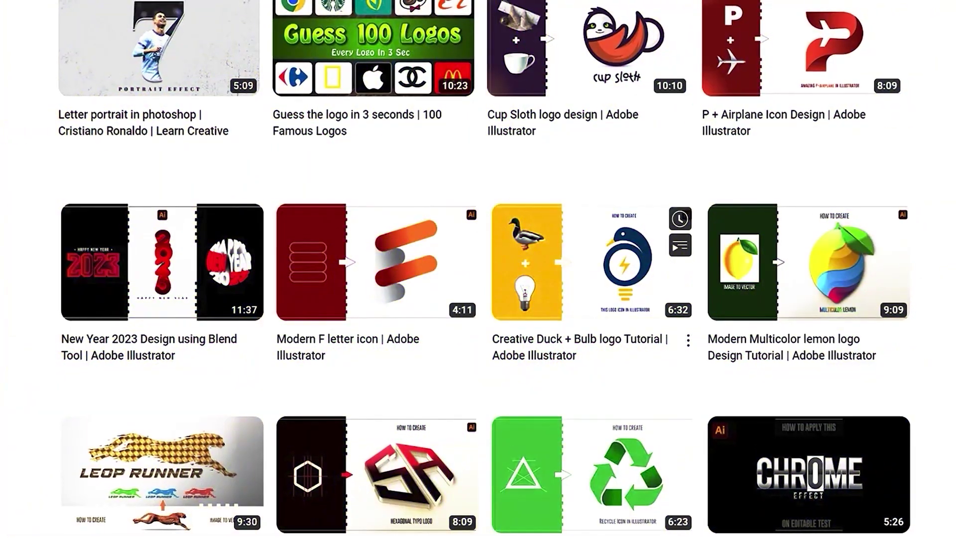